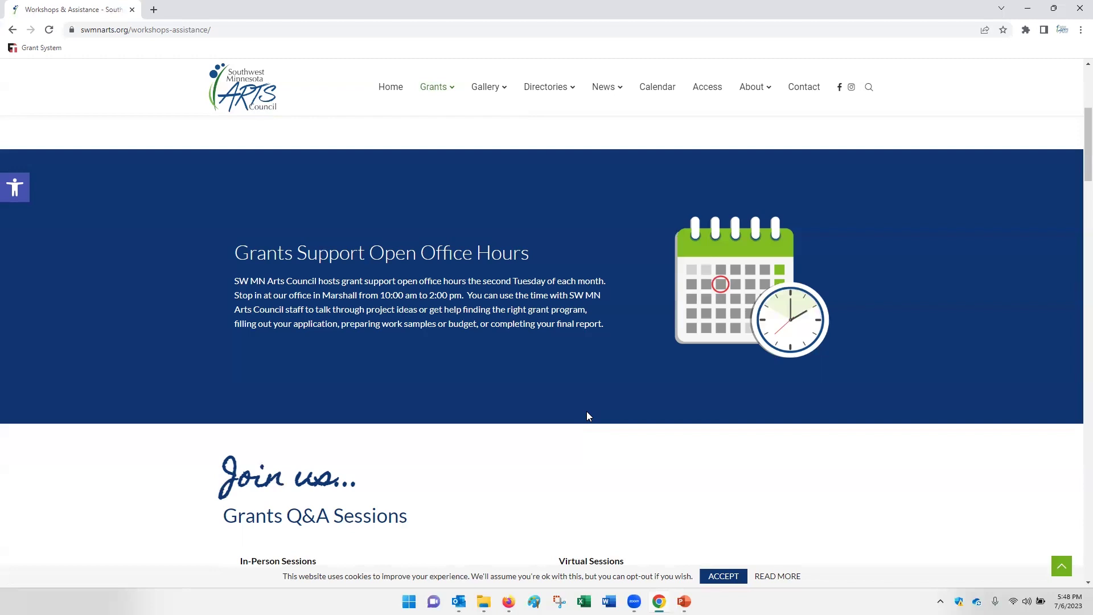
# Step: Read through the Workshops & Assistance page, covering the Q&A sessions, grants administrator meetings, upcoming grants workshops and past workshop recordings
pyautogui.scroll(-4, 588, 415)
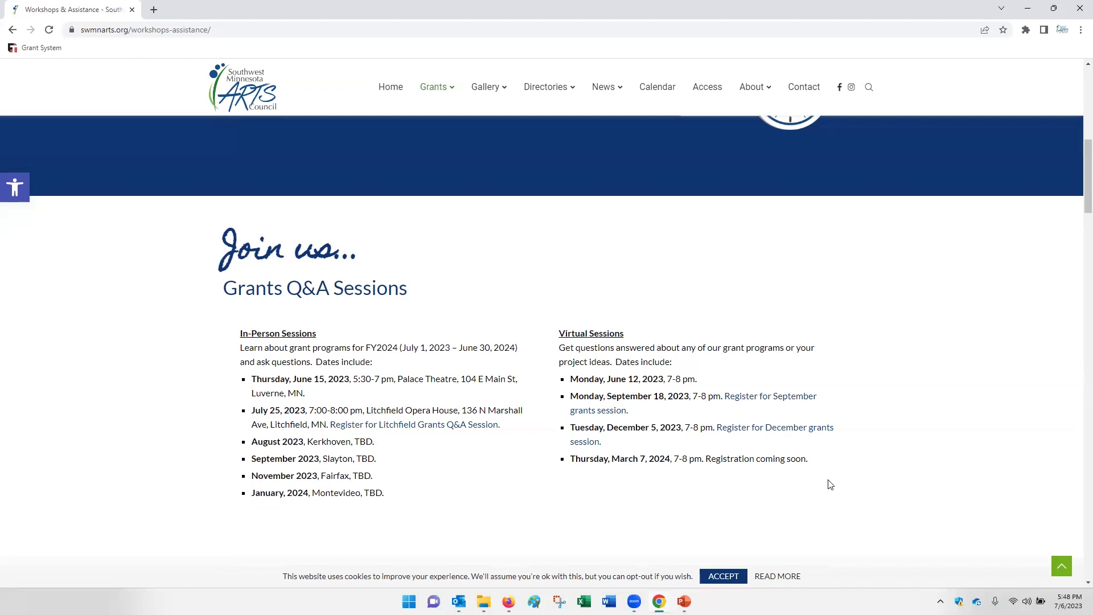
pyautogui.scroll(-5, 830, 484)
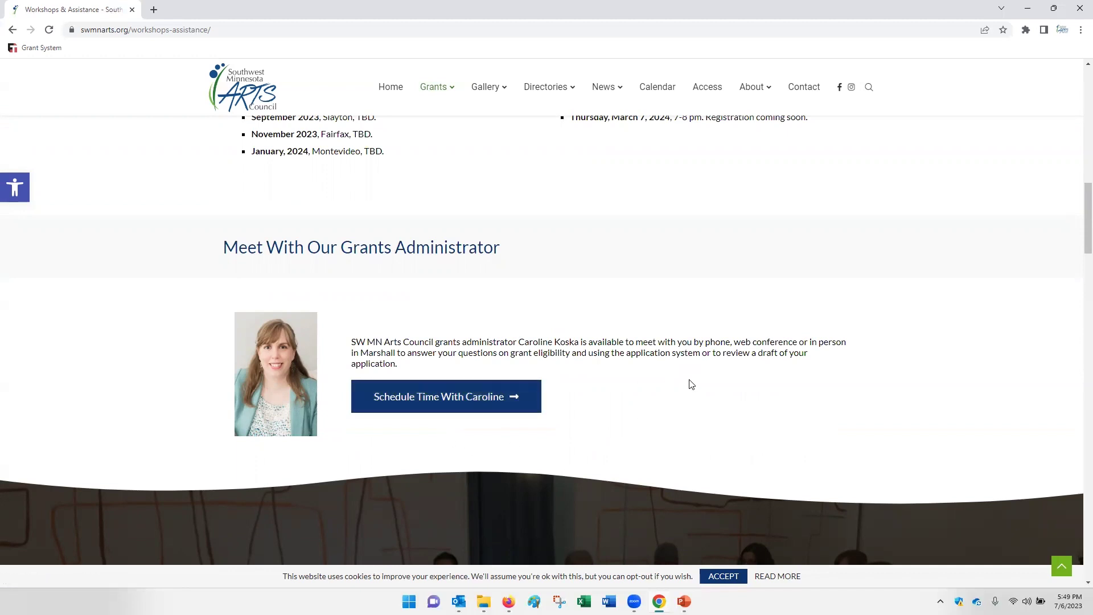
pyautogui.scroll(-4, 688, 398)
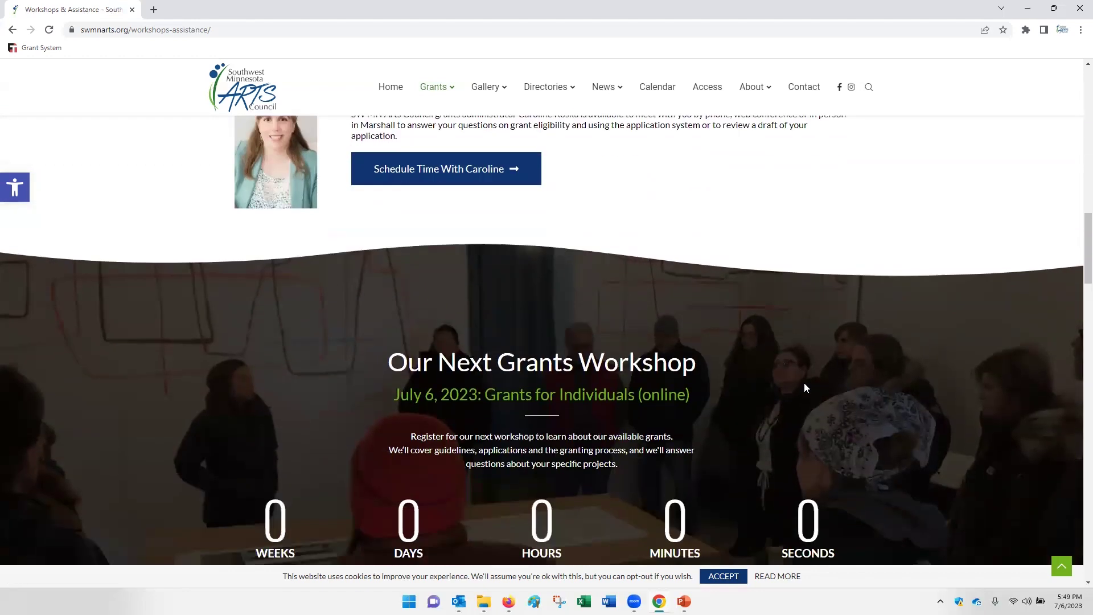
pyautogui.scroll(-10, 804, 387)
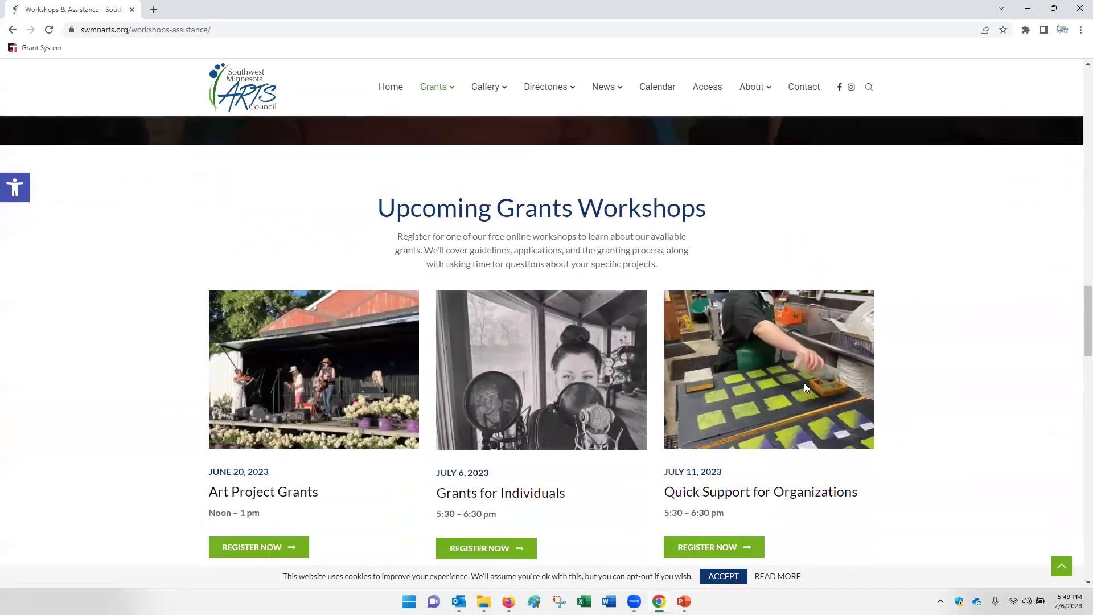
pyautogui.scroll(-2, 804, 388)
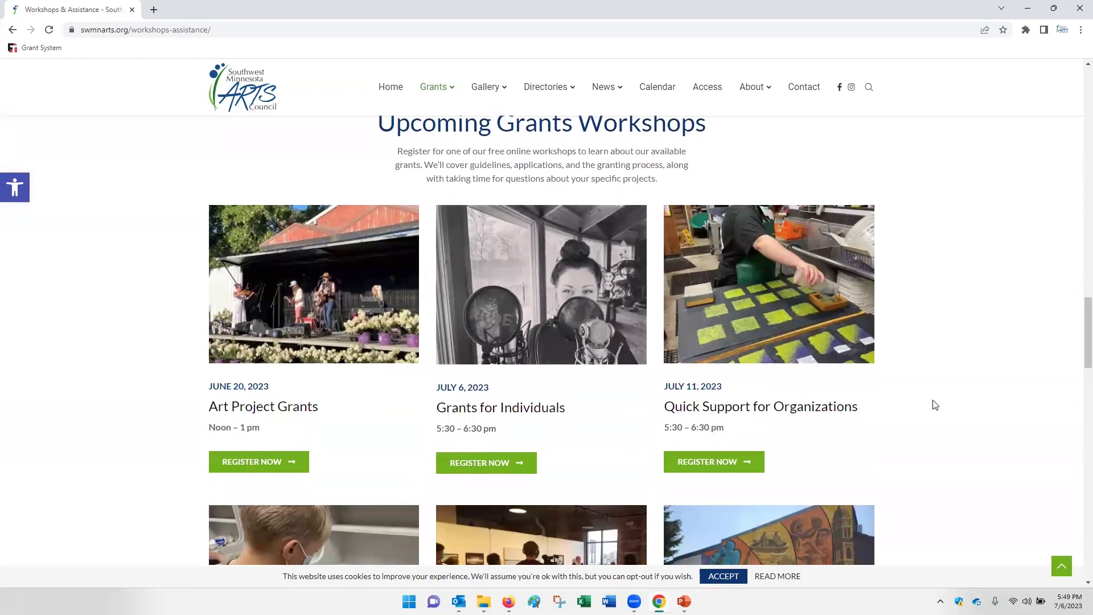
pyautogui.scroll(-3, 929, 428)
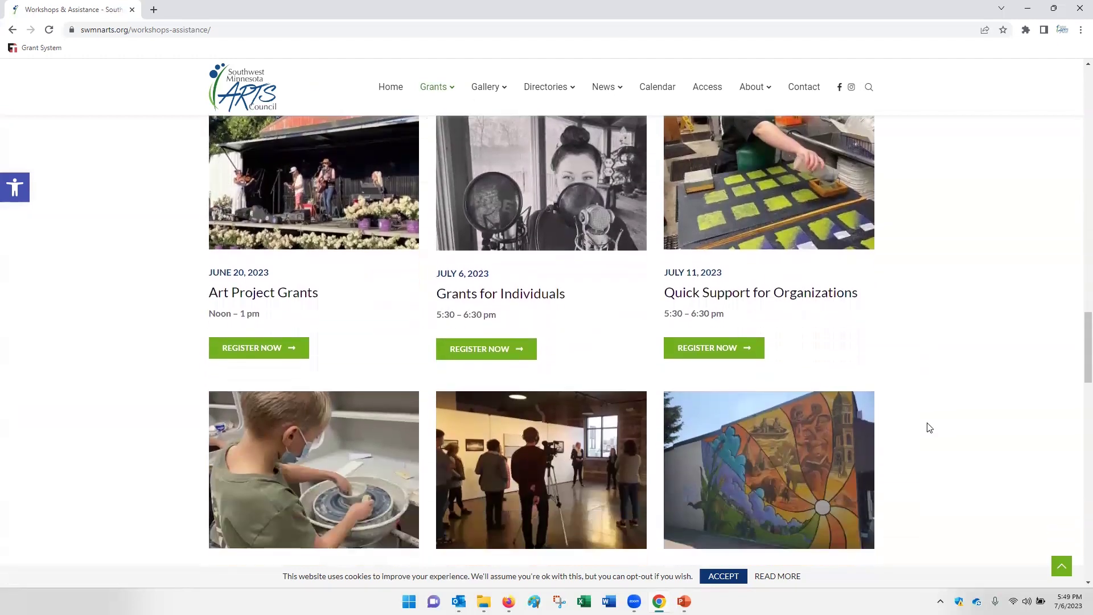
pyautogui.scroll(-4, 930, 427)
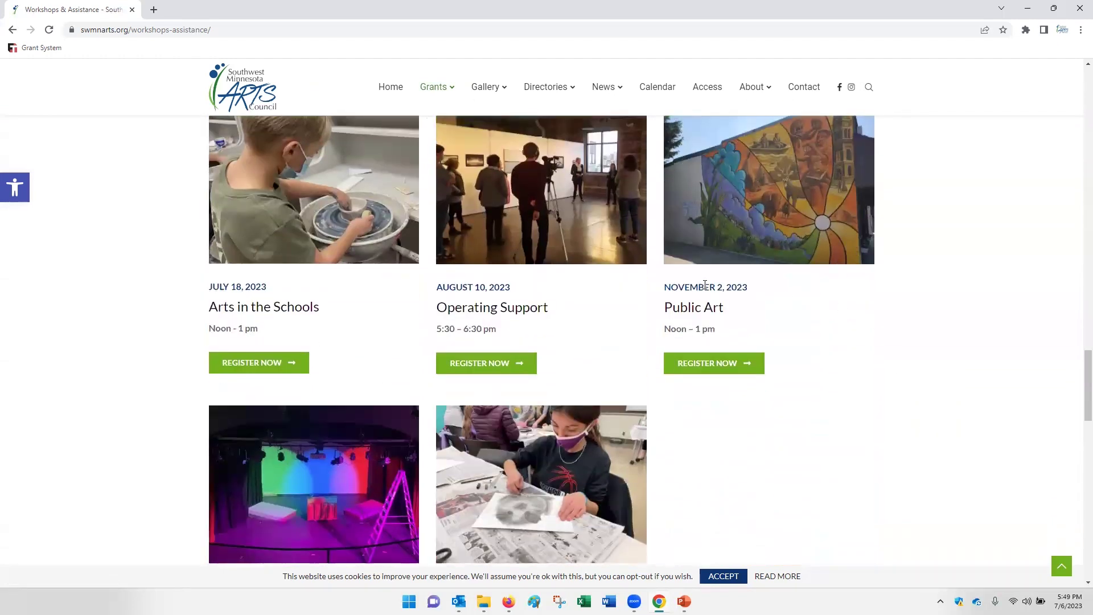
pyautogui.scroll(-6, 891, 403)
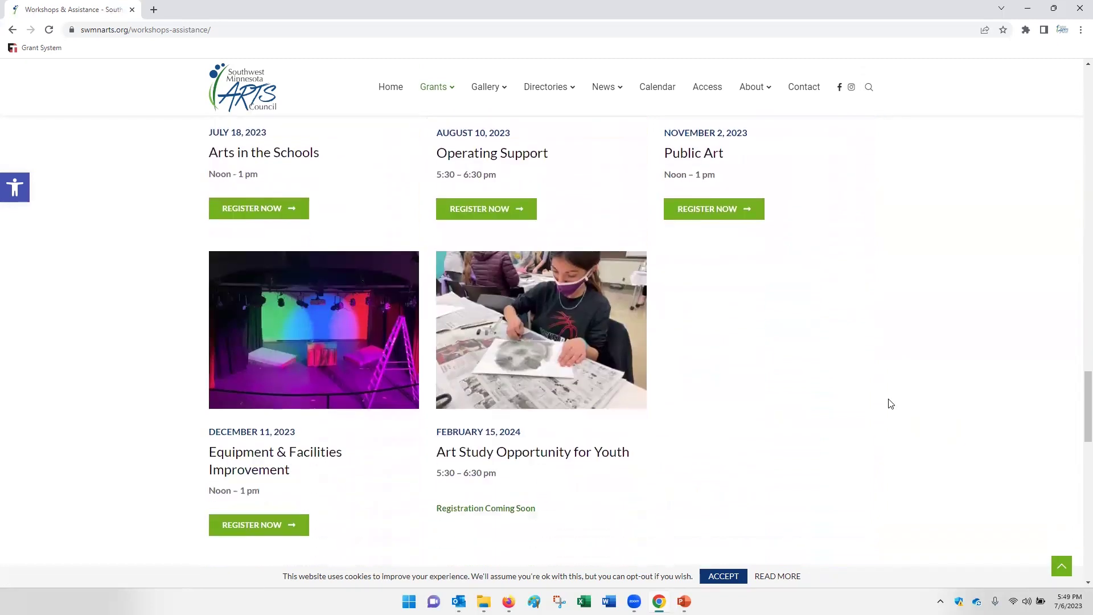
pyautogui.scroll(-4, 891, 403)
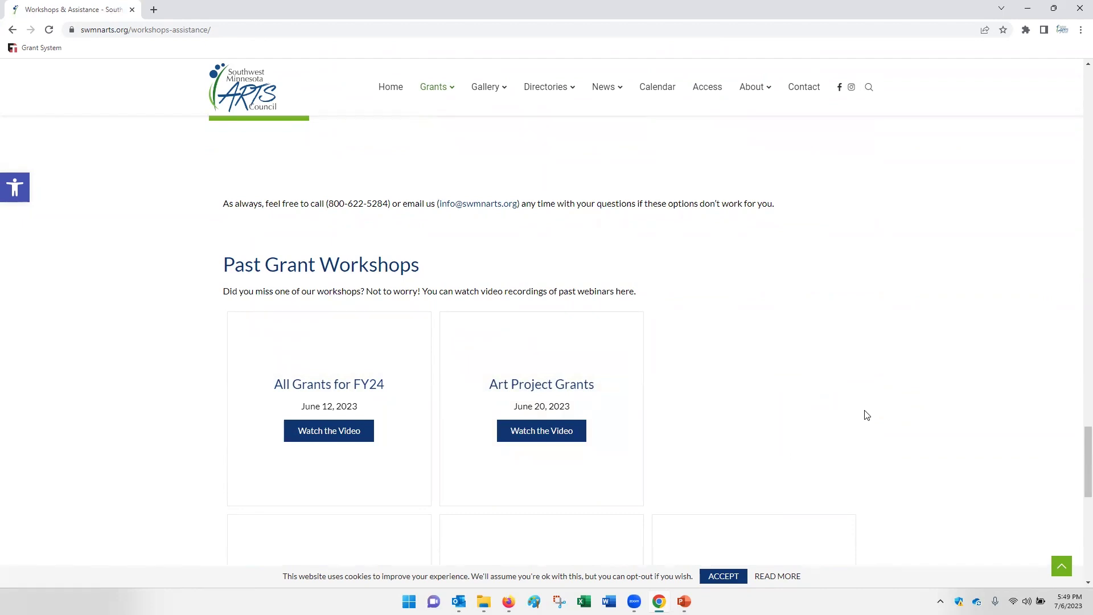
# Step: Open the Credits & Resources page under Grants Help and review its credit lines, sample agreements and accessibility resources
pyautogui.moveTo(440, 97)
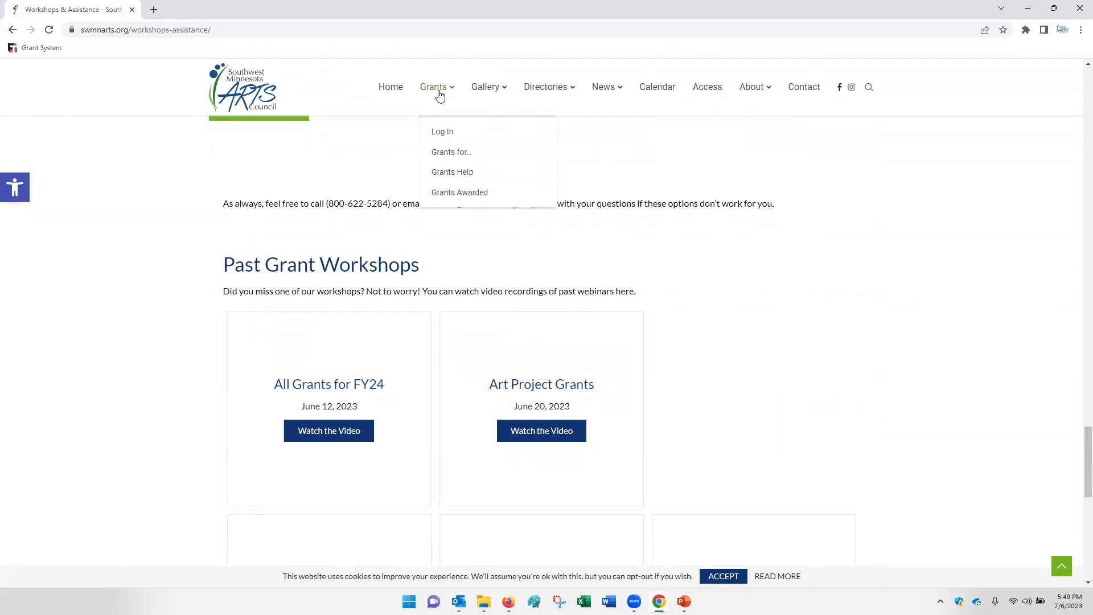
pyautogui.moveTo(445, 173)
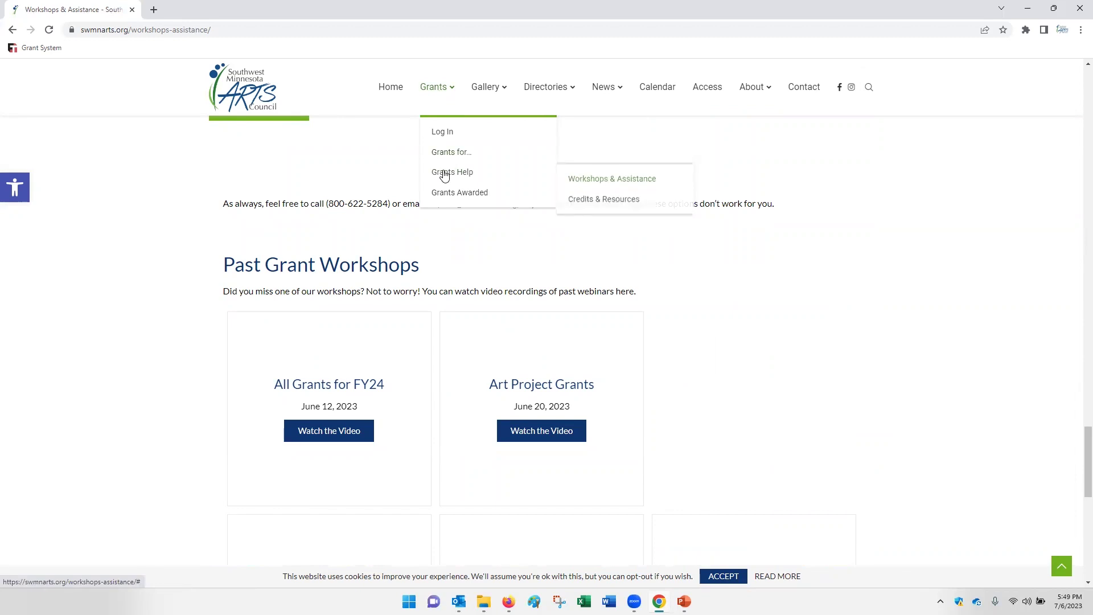
pyautogui.click(584, 201)
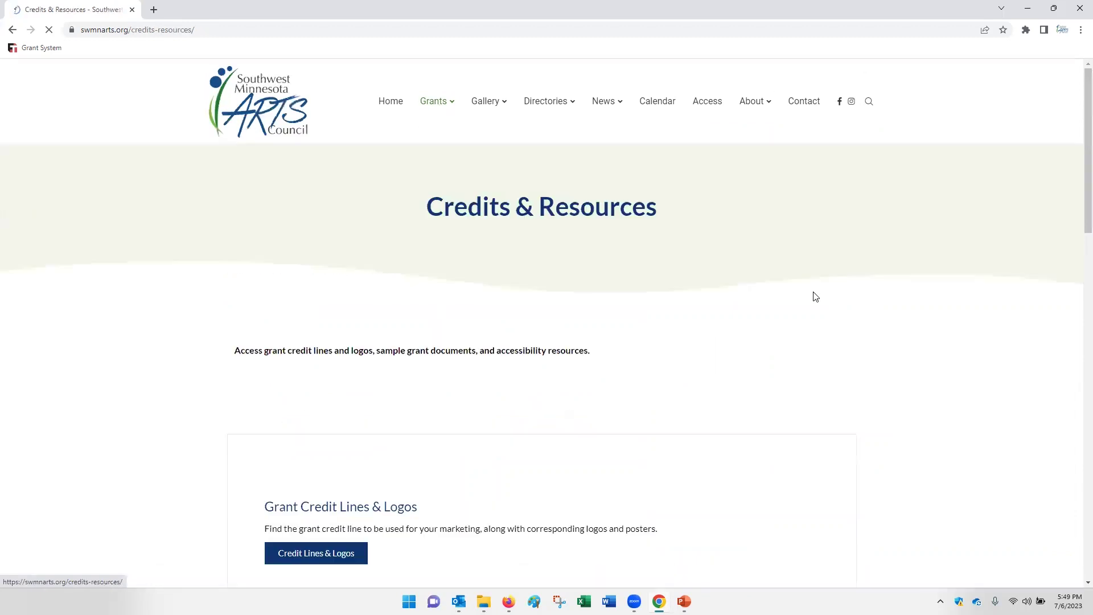
pyautogui.scroll(-3, 607, 287)
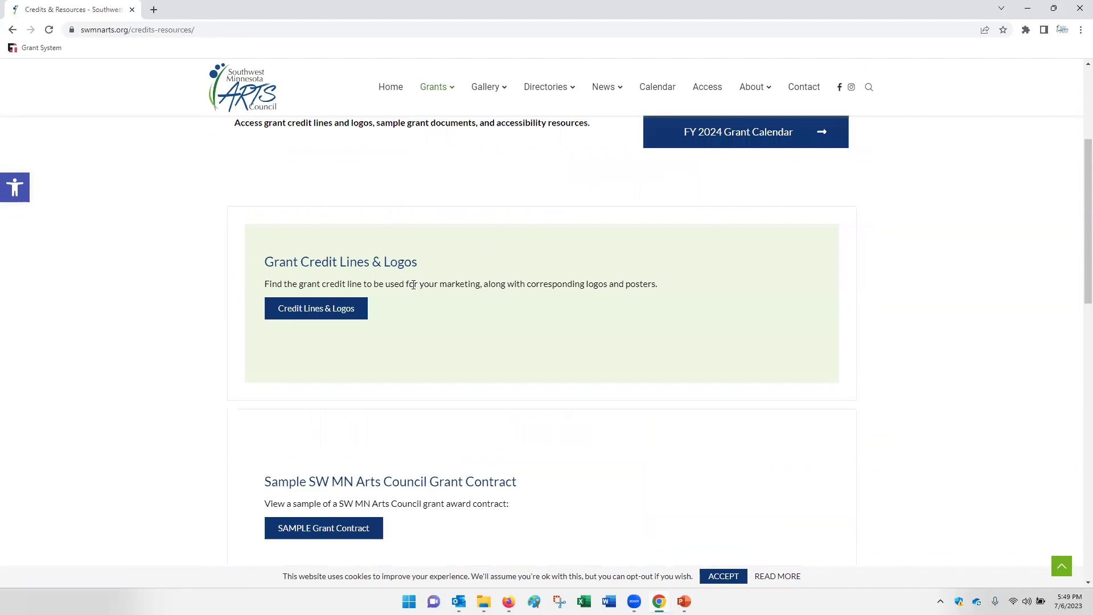
pyautogui.scroll(-2, 591, 340)
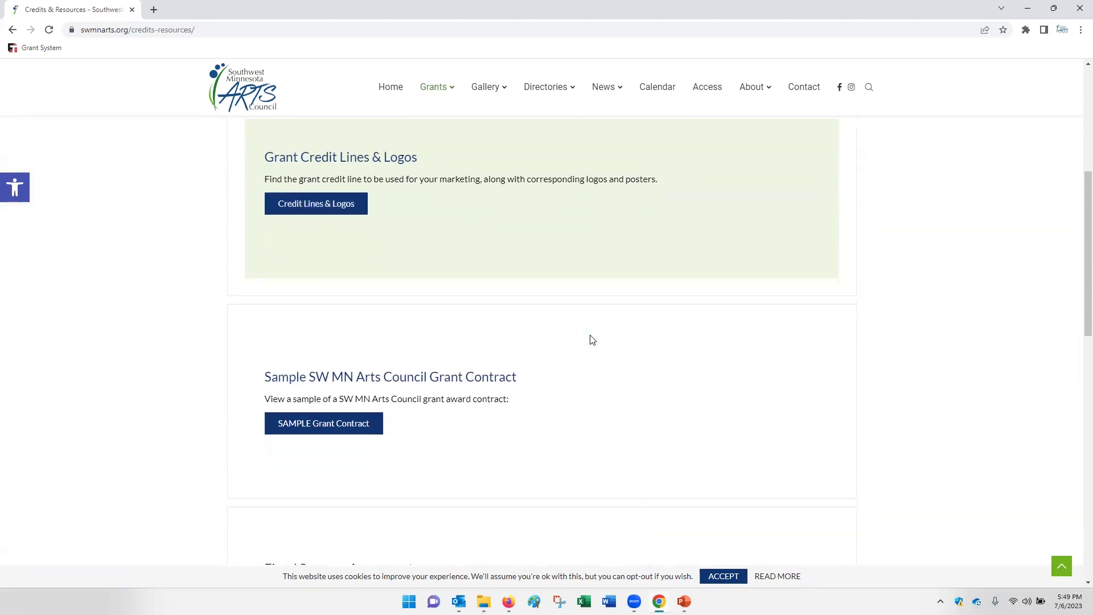
pyautogui.scroll(-9, 536, 371)
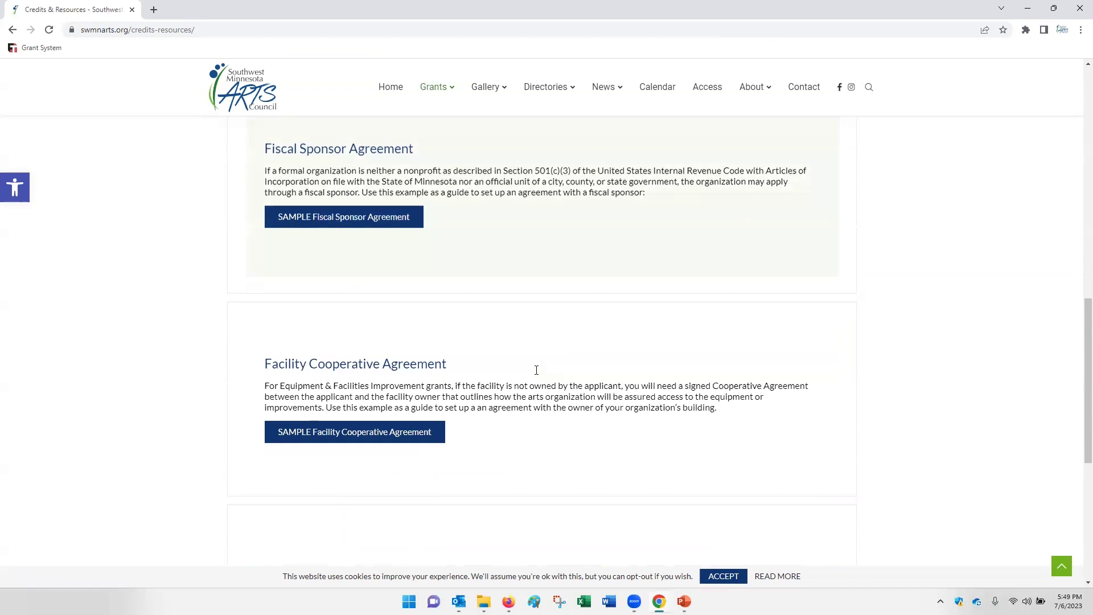
pyautogui.scroll(-4, 537, 371)
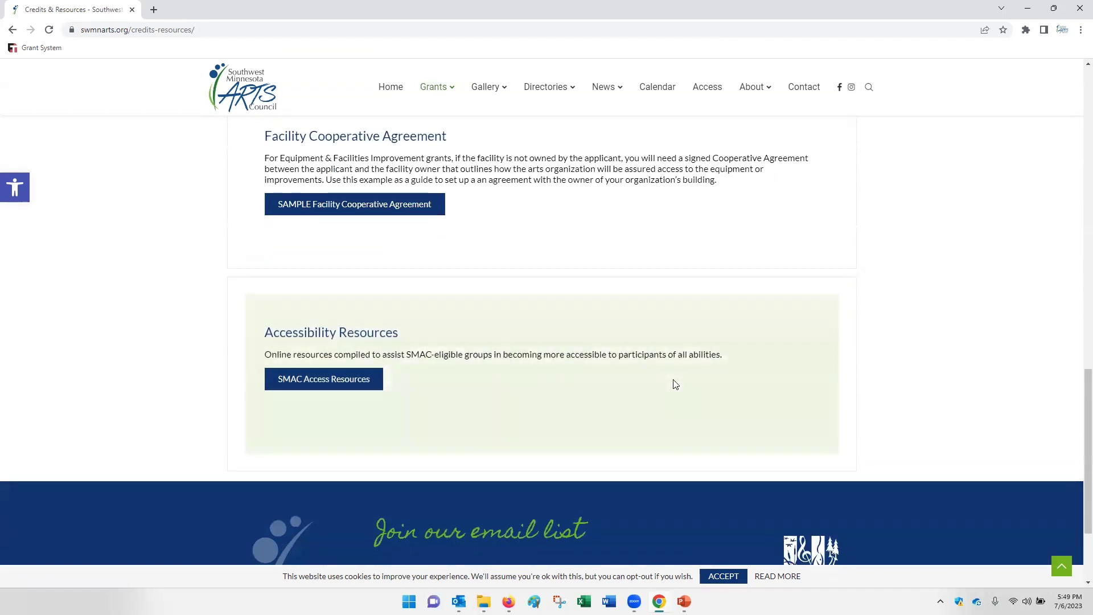
pyautogui.scroll(15, 675, 384)
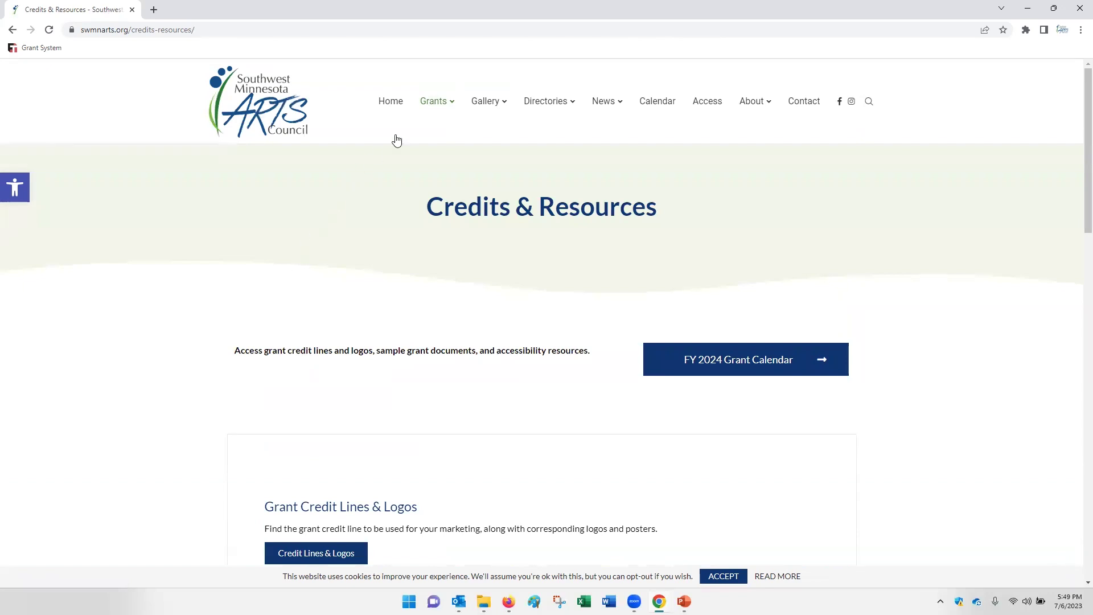
# Step: Open the grant system's logon page from the website and log on with the applicant's email address and account password
pyautogui.moveTo(447, 105)
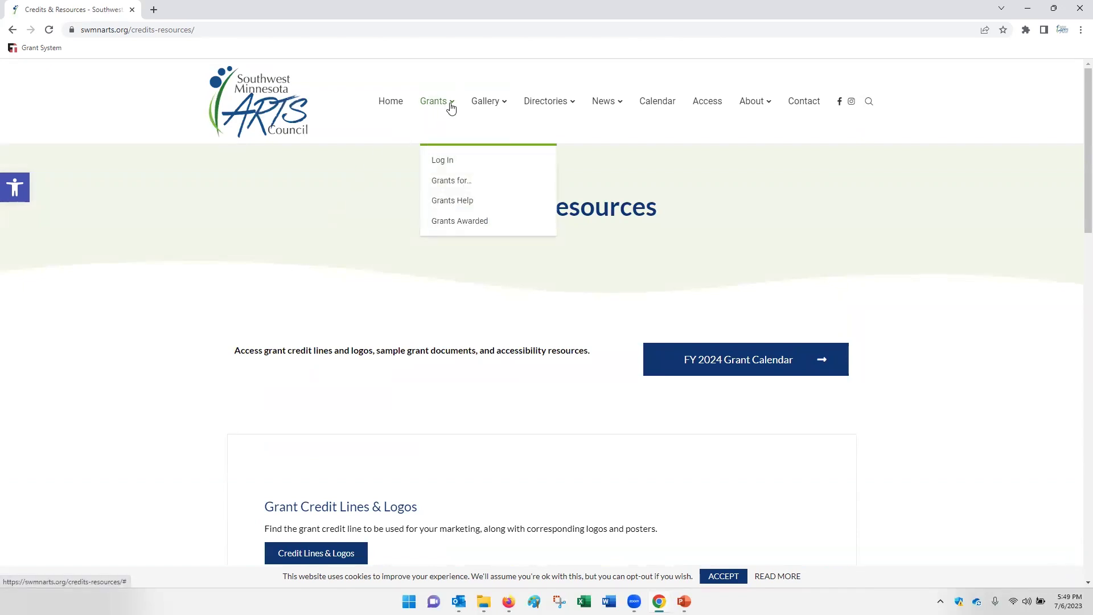
pyautogui.click(442, 162)
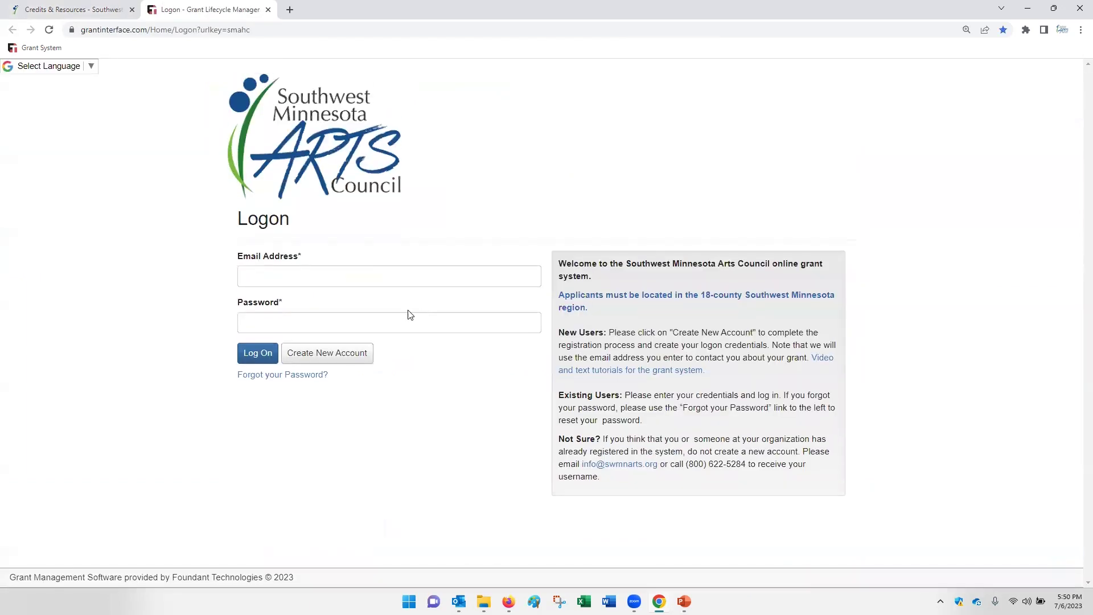
pyautogui.click(264, 276)
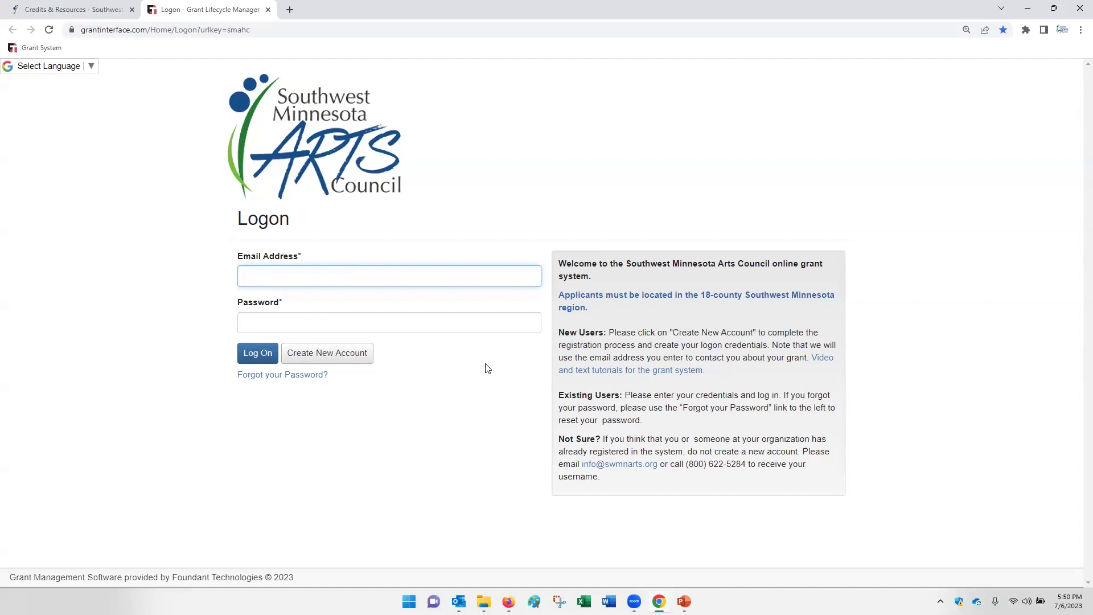
pyautogui.write('applicant@sampleartsorg.com')
pyautogui.click(465, 323)
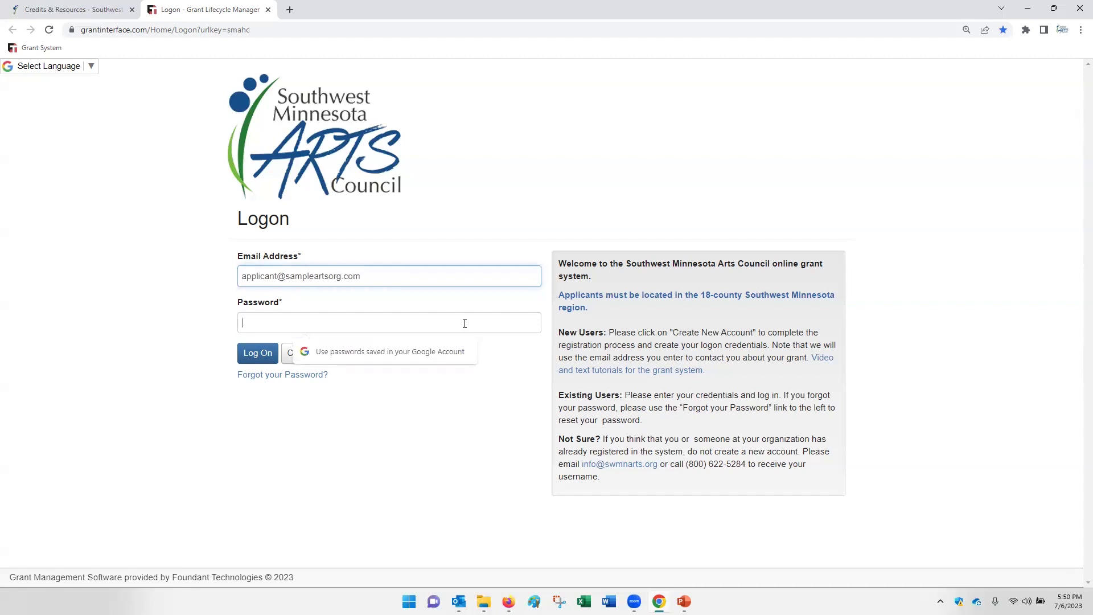
pyautogui.write('•••••••')
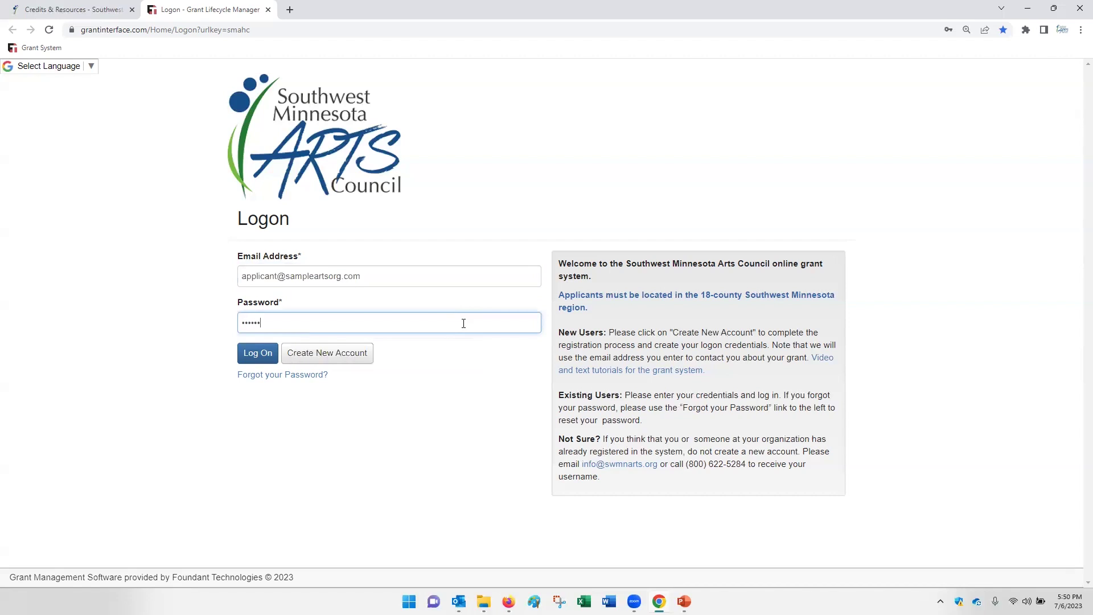
pyautogui.press('Return')
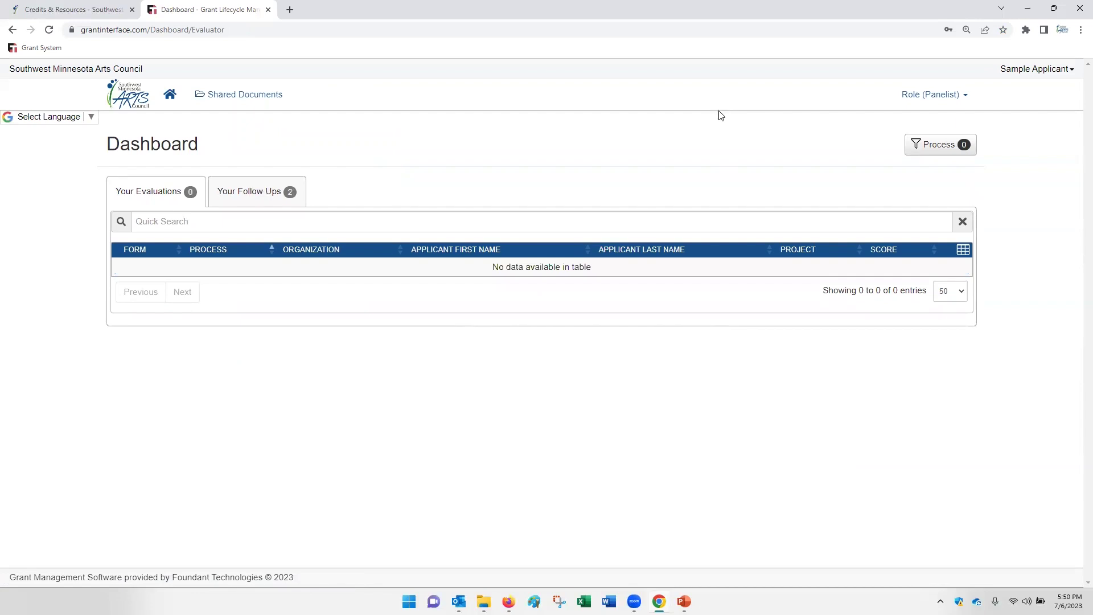
# Step: Switch the account role to Applicant and start a new application for the FY24 - Artist Growth grant
pyautogui.click(972, 98)
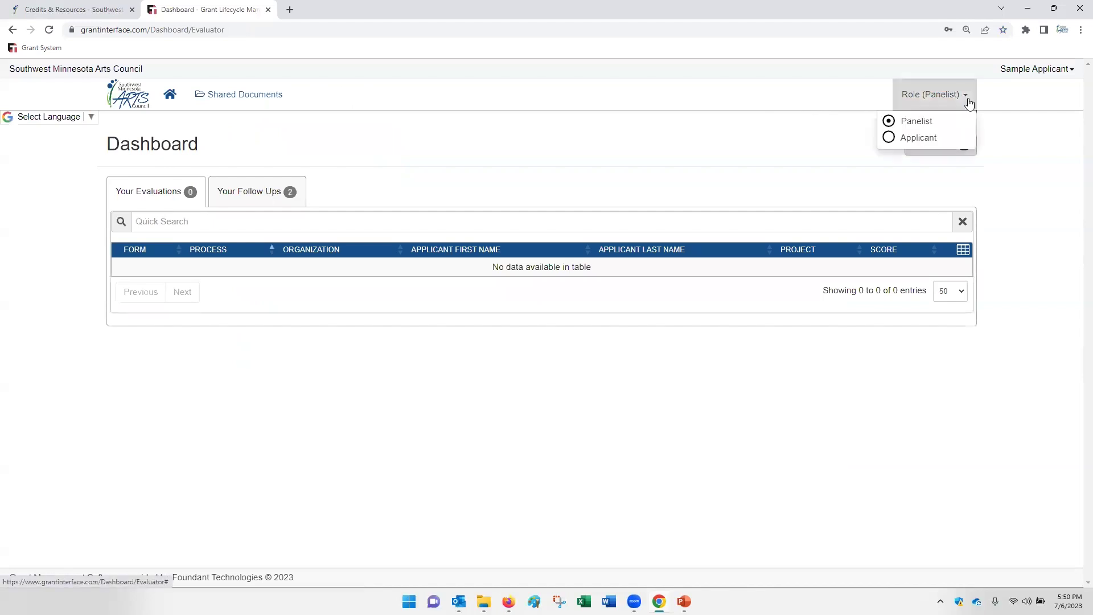
pyautogui.click(887, 139)
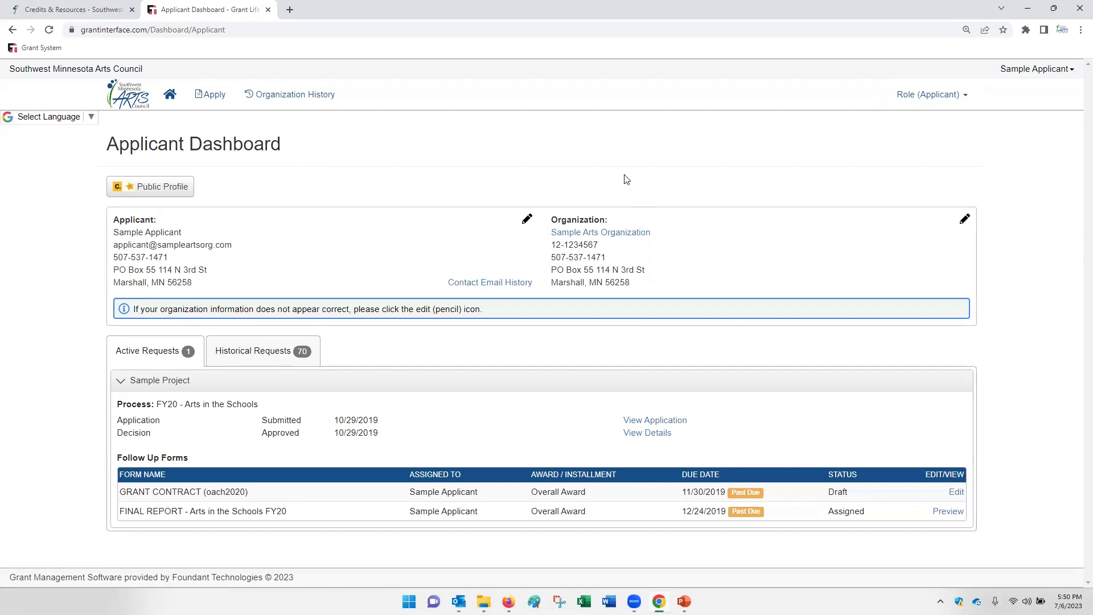
pyautogui.click(206, 97)
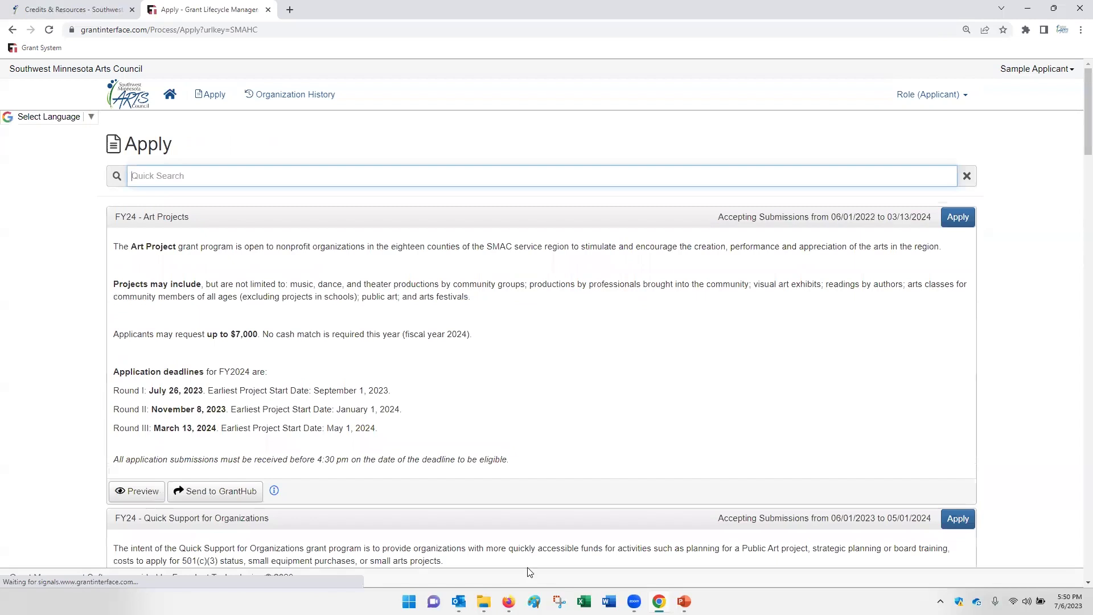
pyautogui.scroll(-2, 697, 158)
pyautogui.scroll(-9, 698, 158)
pyautogui.scroll(-6, 699, 158)
pyautogui.scroll(-8, 698, 158)
pyautogui.scroll(-3, 698, 158)
pyautogui.scroll(-1, 683, 173)
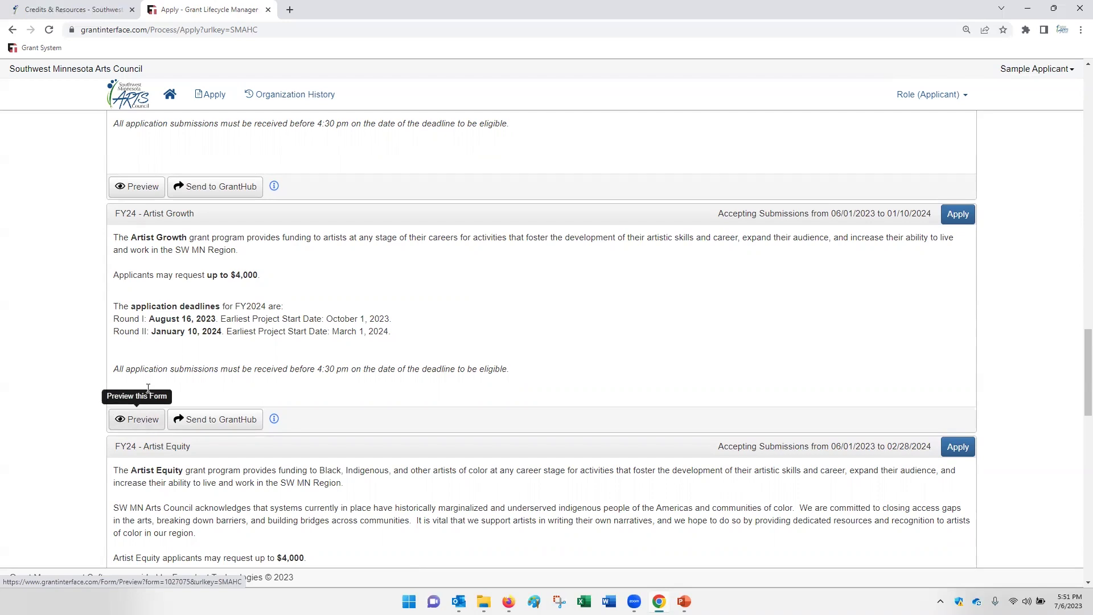
pyautogui.click(962, 222)
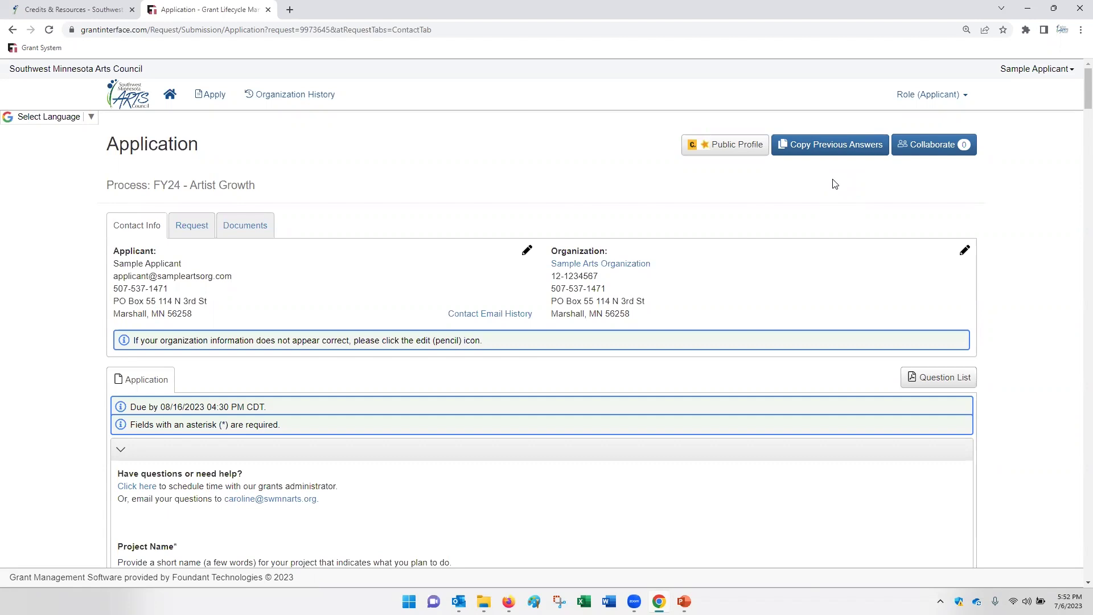
# Step: View the application's collaboration invitation form with its email, message and permission options, and close it without inviting anyone
pyautogui.click(927, 152)
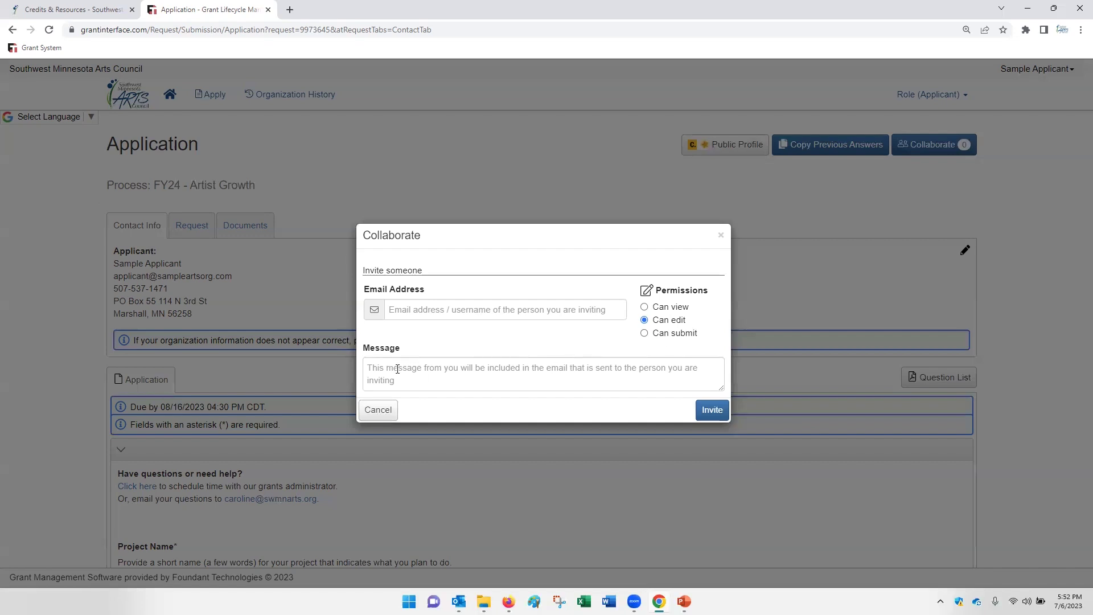
pyautogui.click(721, 236)
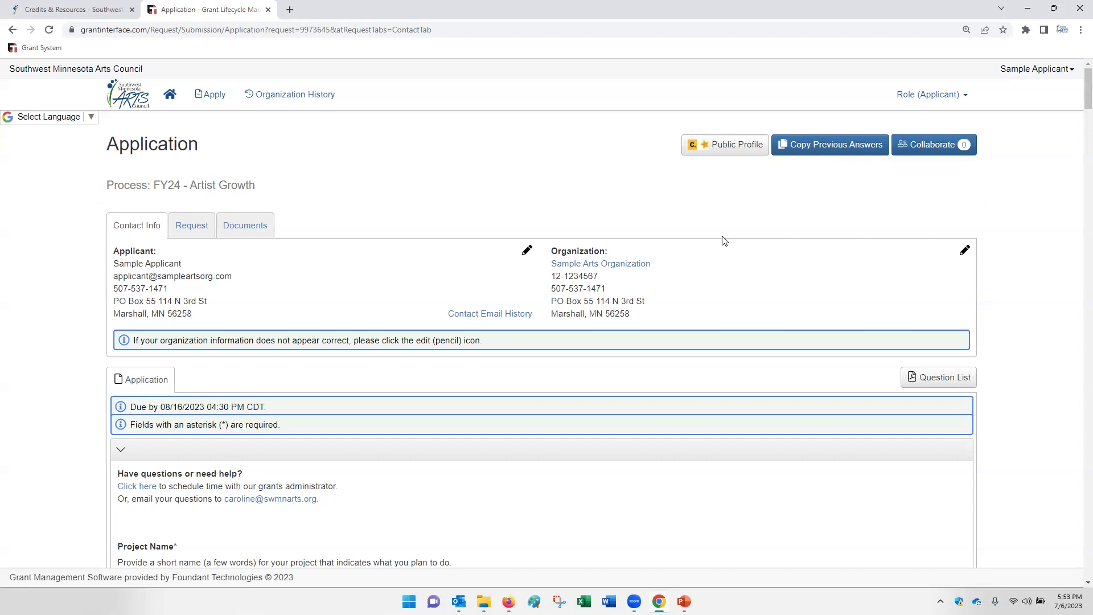
# Step: Examine the application's opening questions from Project Name to Contact Information, and check the applicant contact details on the form
pyautogui.scroll(-4, 427, 200)
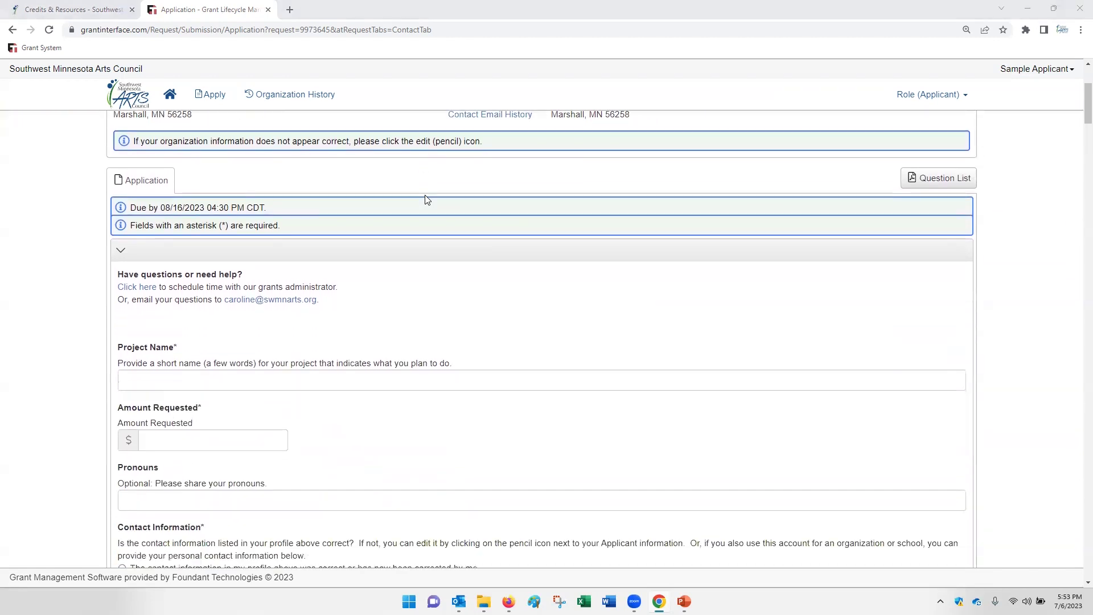
pyautogui.scroll(-1, 427, 199)
pyautogui.scroll(-3, 426, 199)
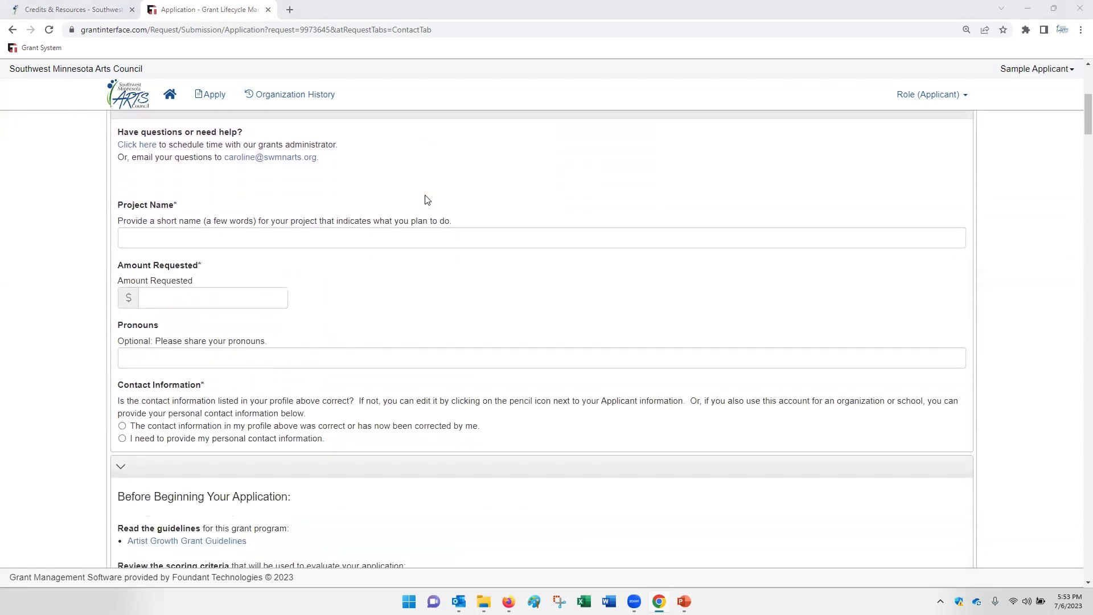
pyautogui.scroll(1, 341, 191)
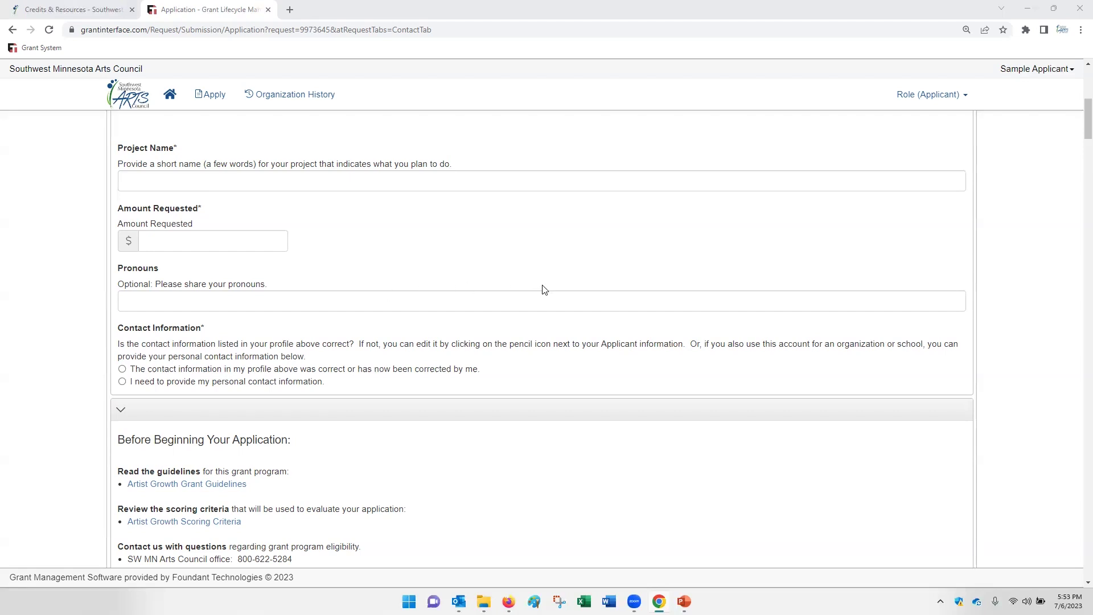
pyautogui.scroll(-2, 542, 290)
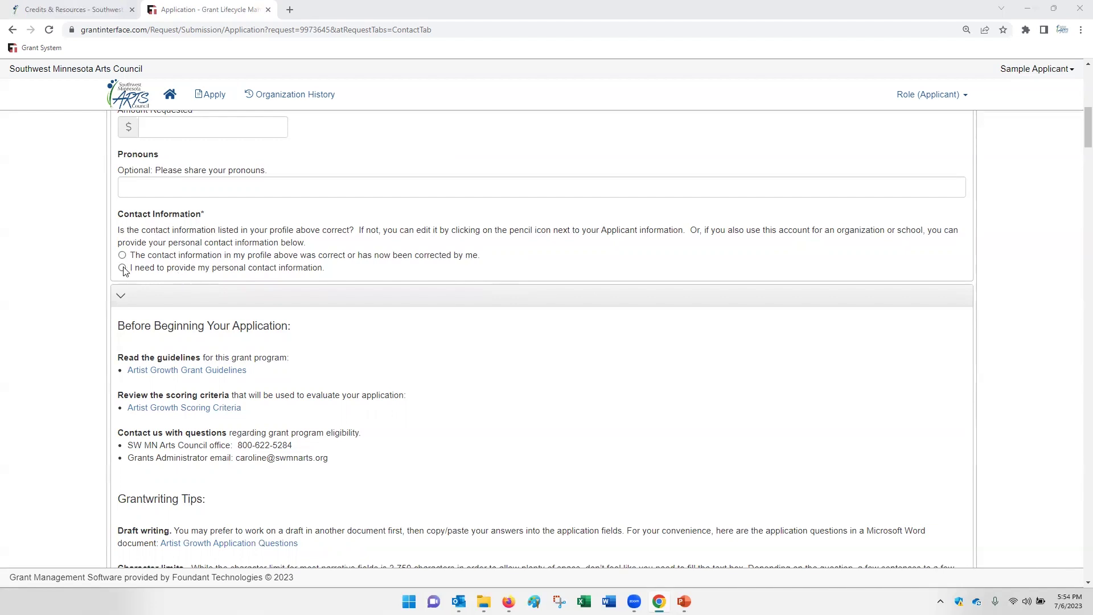
pyautogui.scroll(9, 522, 277)
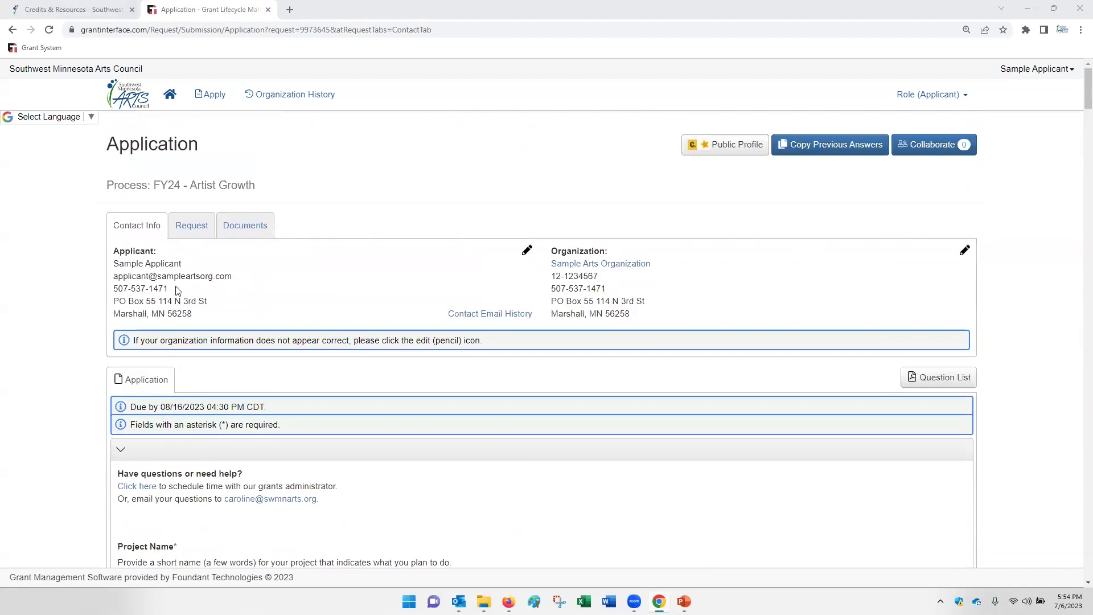
# Step: Examine the application's guidelines, grantwriting tips, Project description, Supplemental Materials and project start and end date questions
pyautogui.scroll(-10, 73, 315)
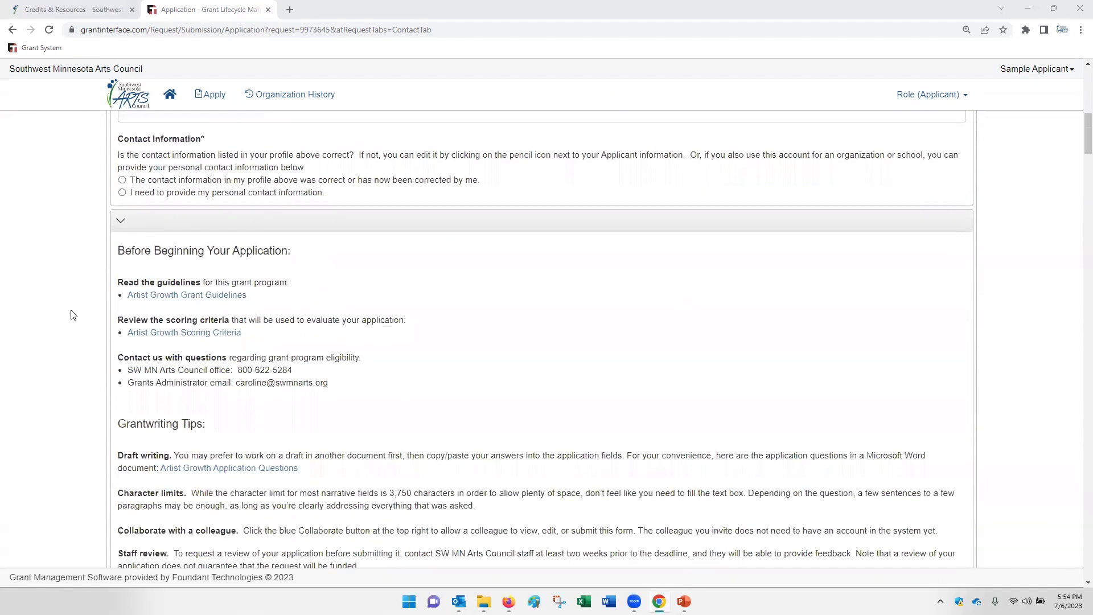
pyautogui.scroll(-1, 73, 315)
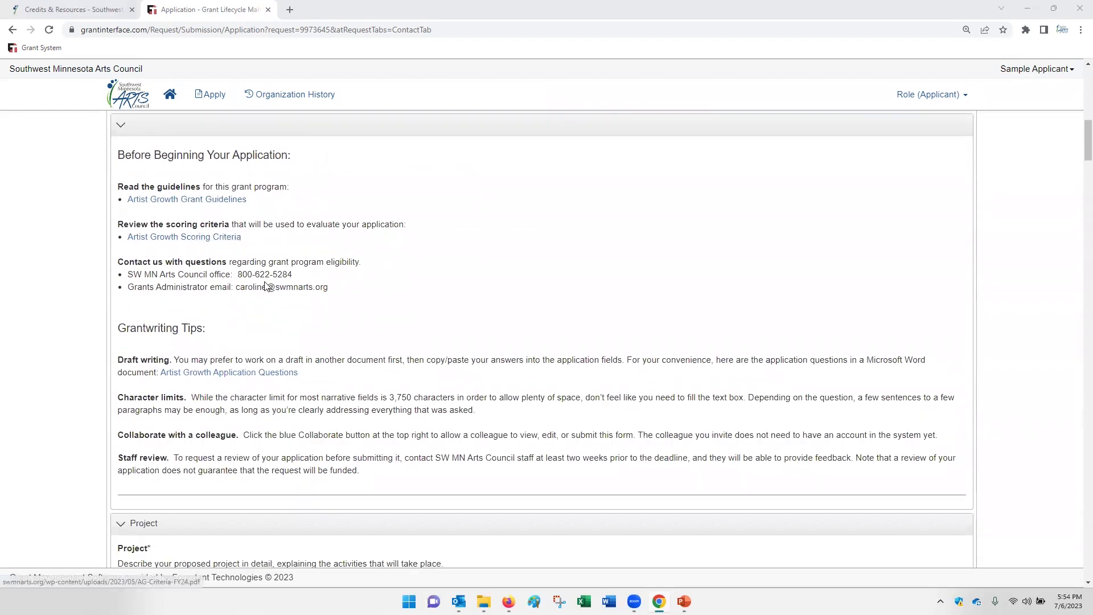
pyautogui.scroll(-1, 399, 292)
pyautogui.scroll(-1, 399, 291)
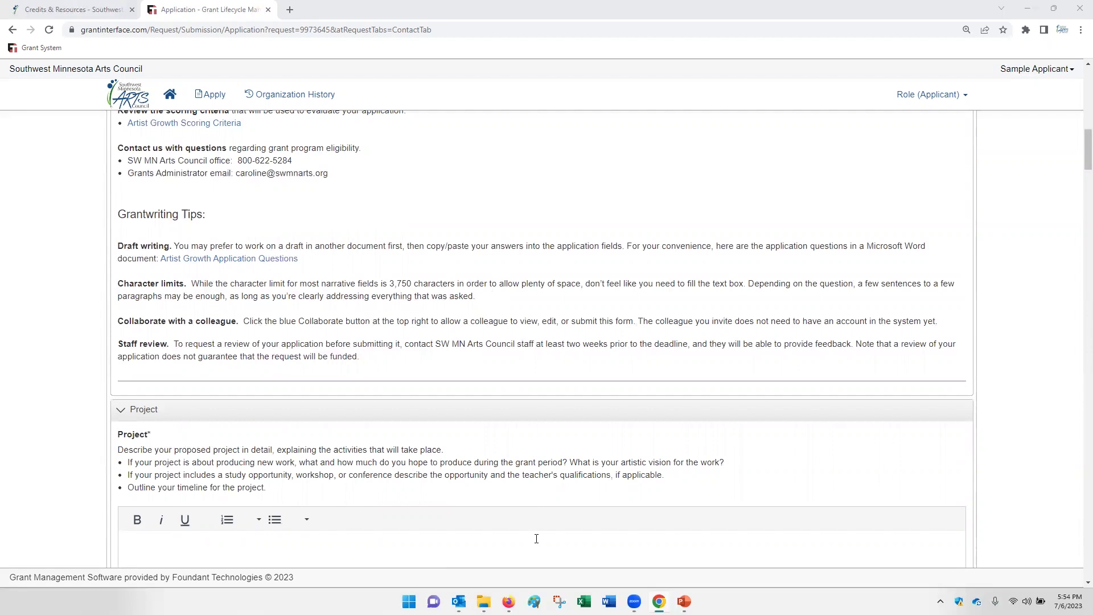
pyautogui.scroll(-5, 636, 306)
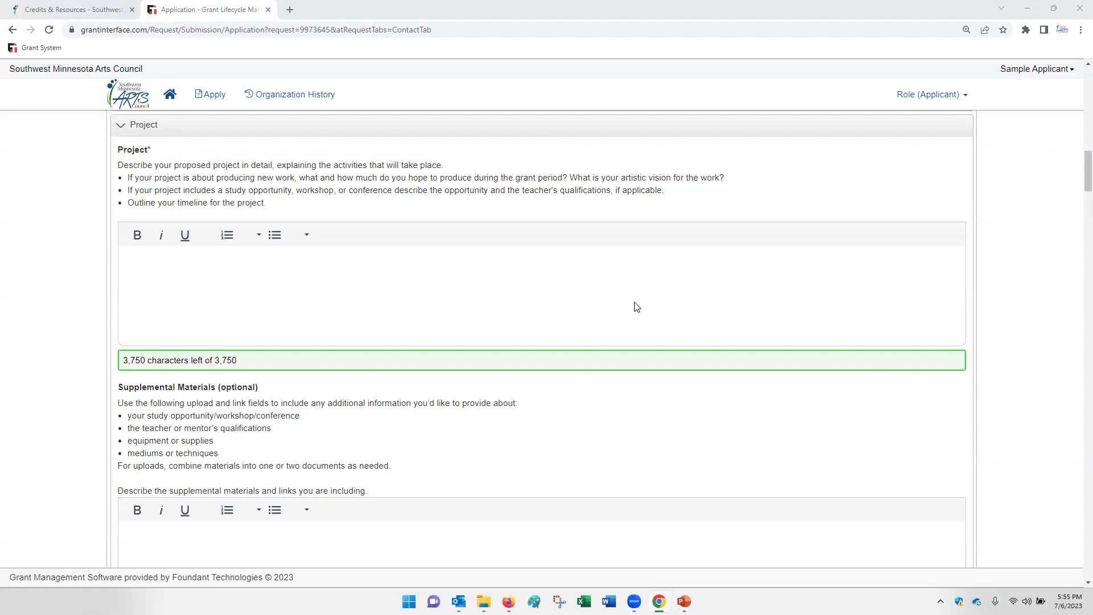
pyautogui.scroll(-4, 637, 308)
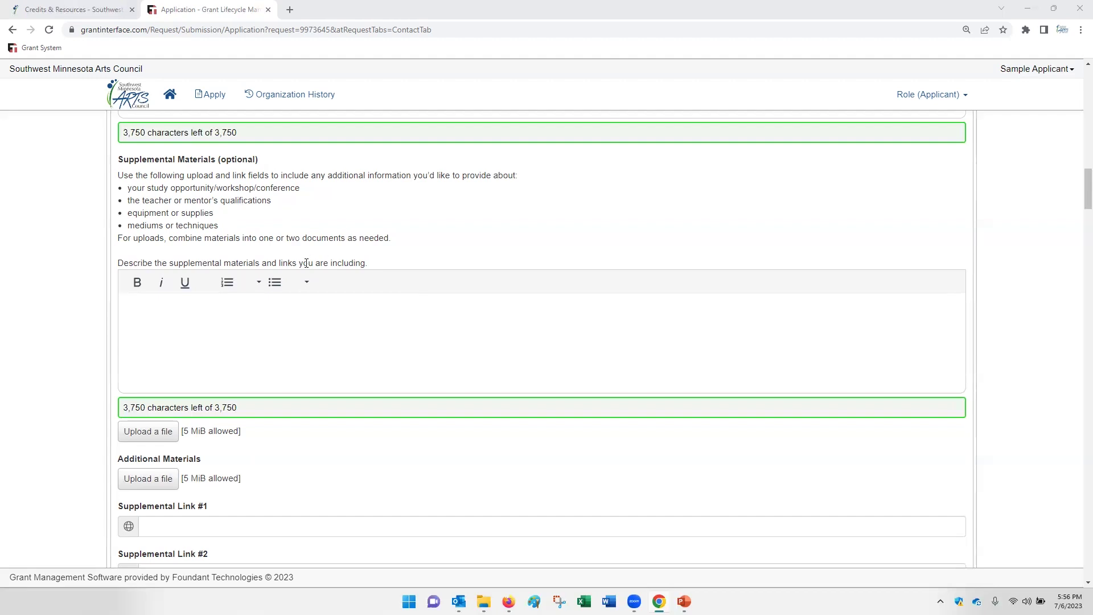
pyautogui.scroll(-2, 308, 261)
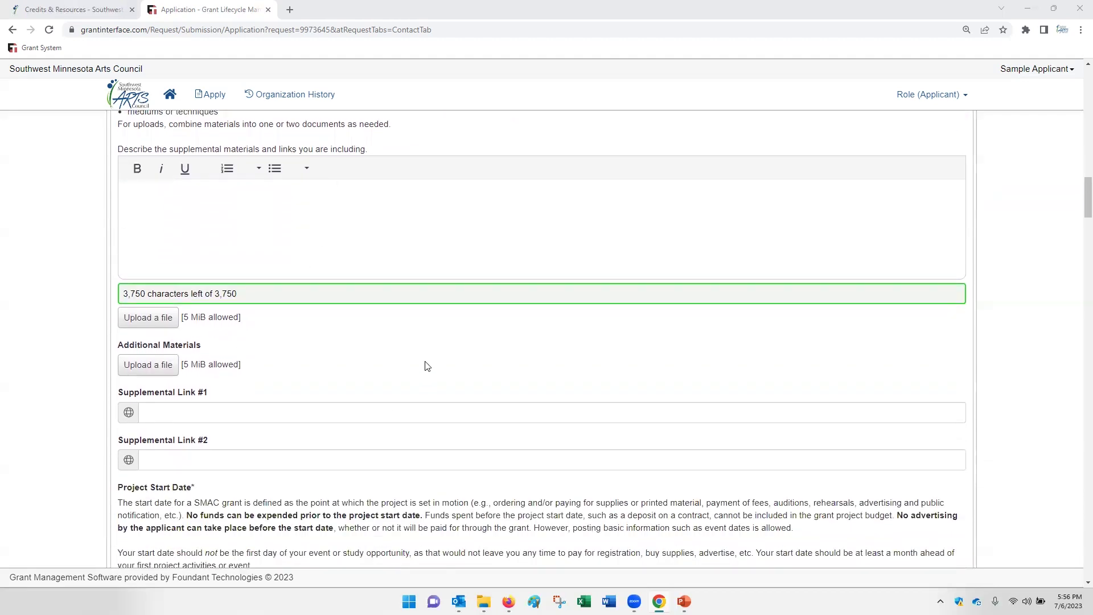
pyautogui.scroll(-6, 427, 366)
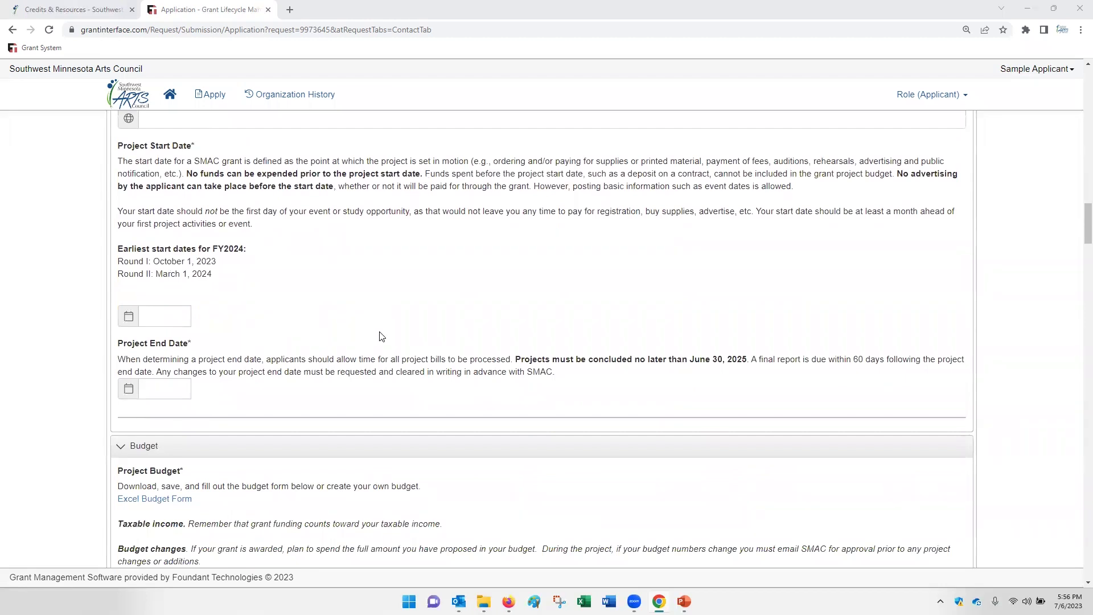
# Step: Download the Excel Budget Form from the application's Budget section, open it in Excel and enable editing
pyautogui.scroll(-5, 683, 284)
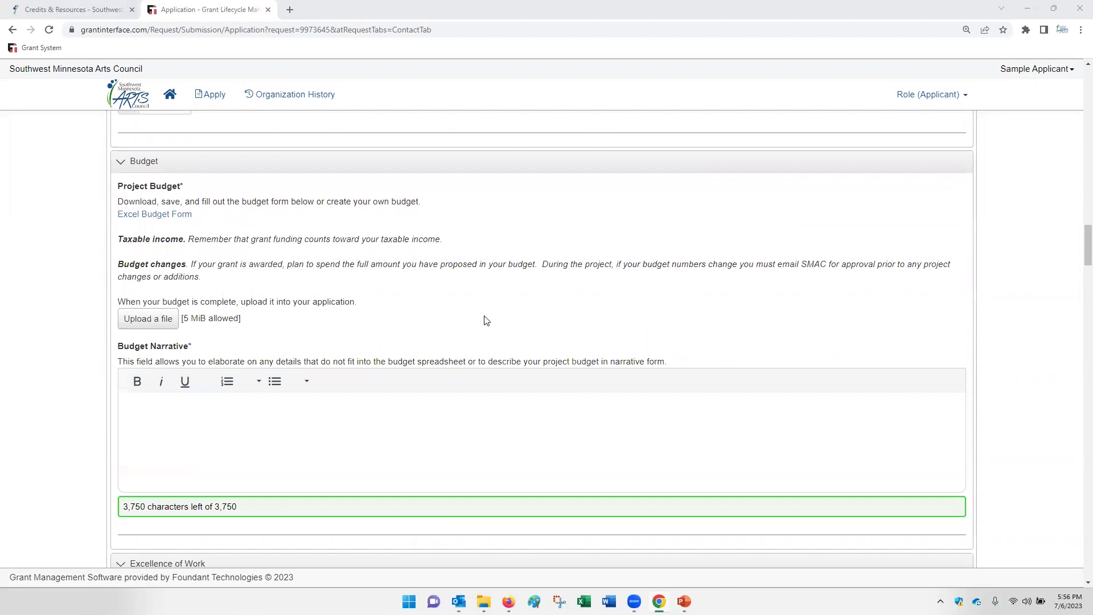
pyautogui.click(147, 219)
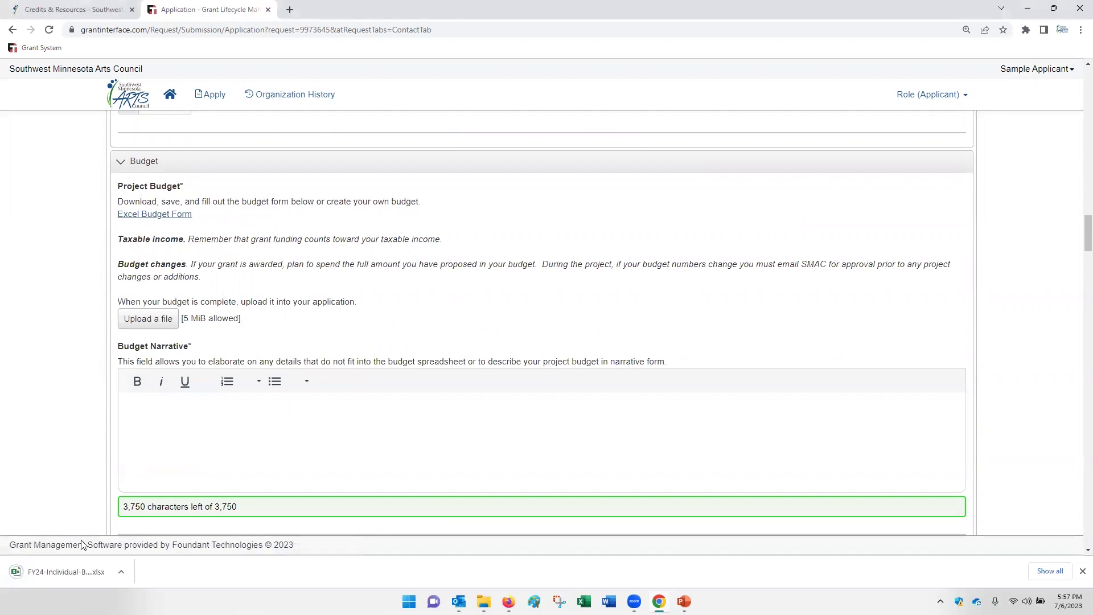
pyautogui.click(67, 561)
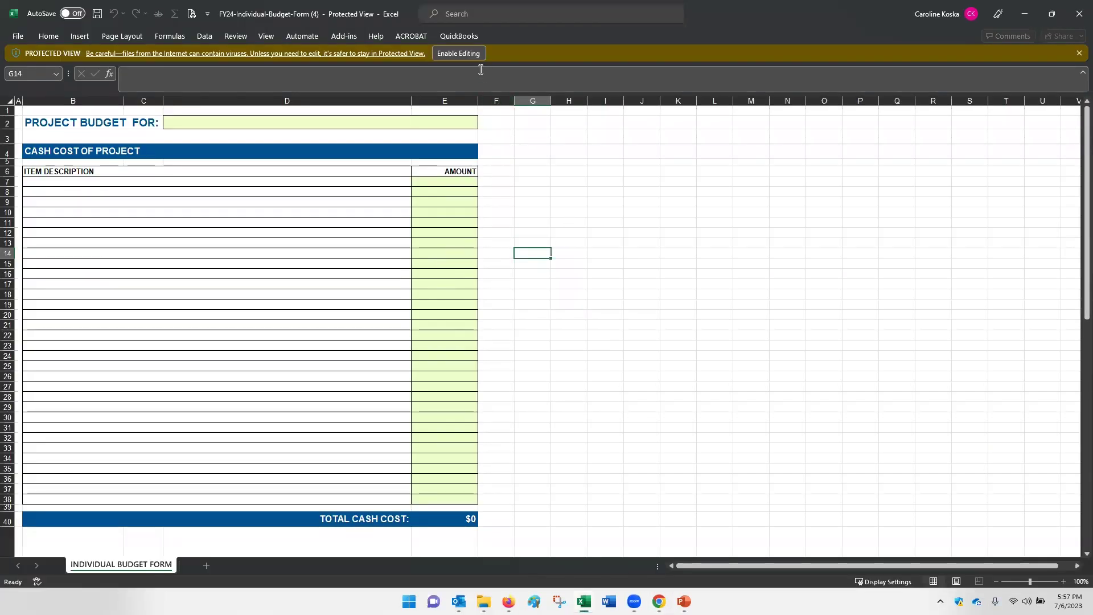
pyautogui.click(477, 53)
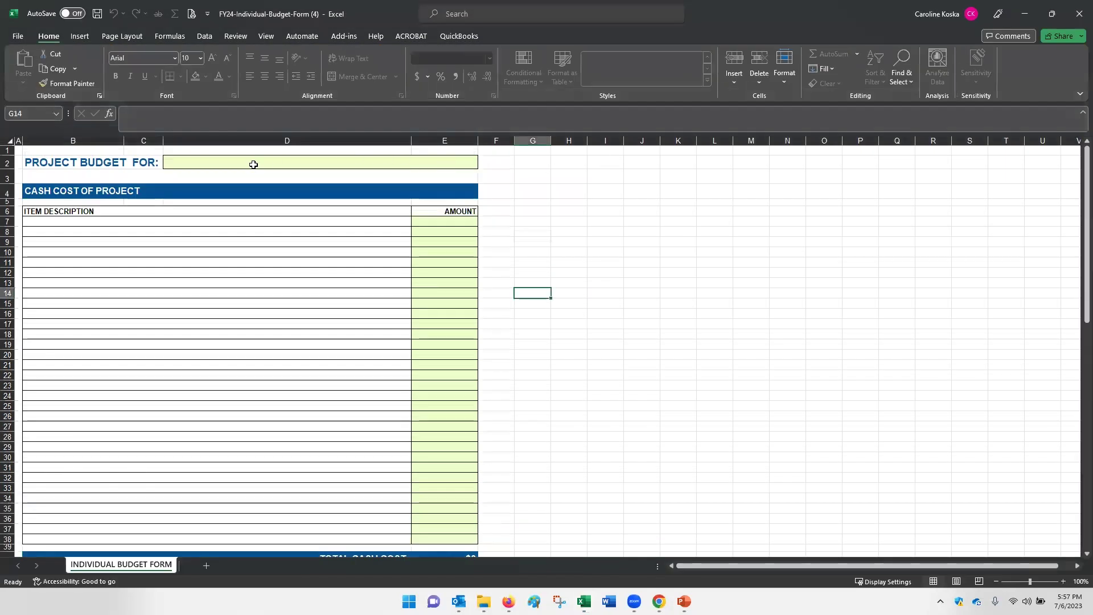
# Step: Enter the sample item descriptions asf, asf, sdgf and dfgh in rows 8, 9, 11 and 13 of the Cash Cost of Project table
pyautogui.click(256, 162)
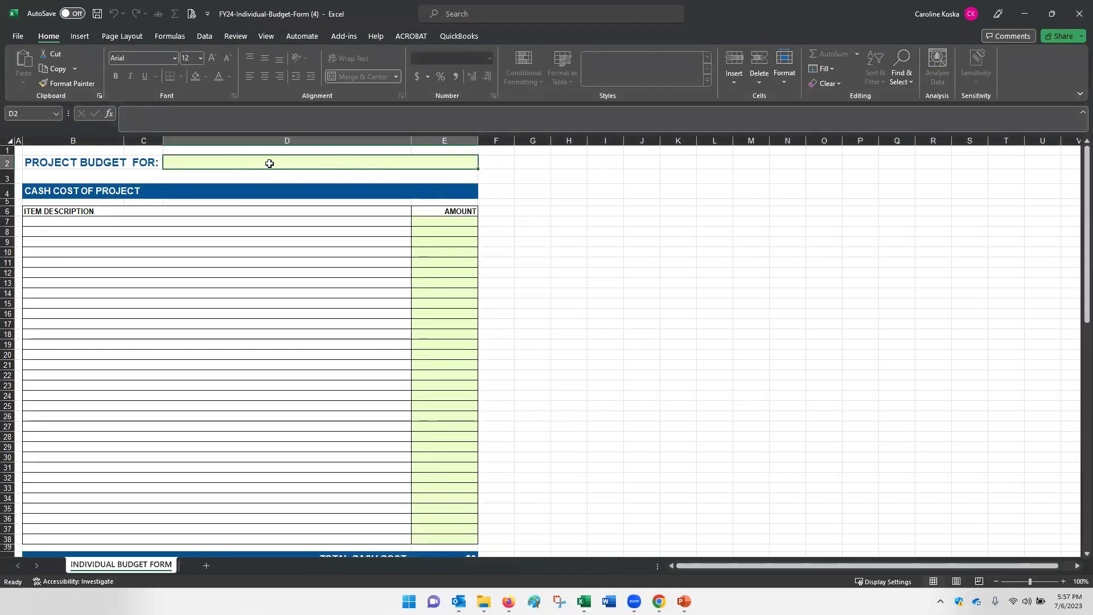
pyautogui.click(153, 222)
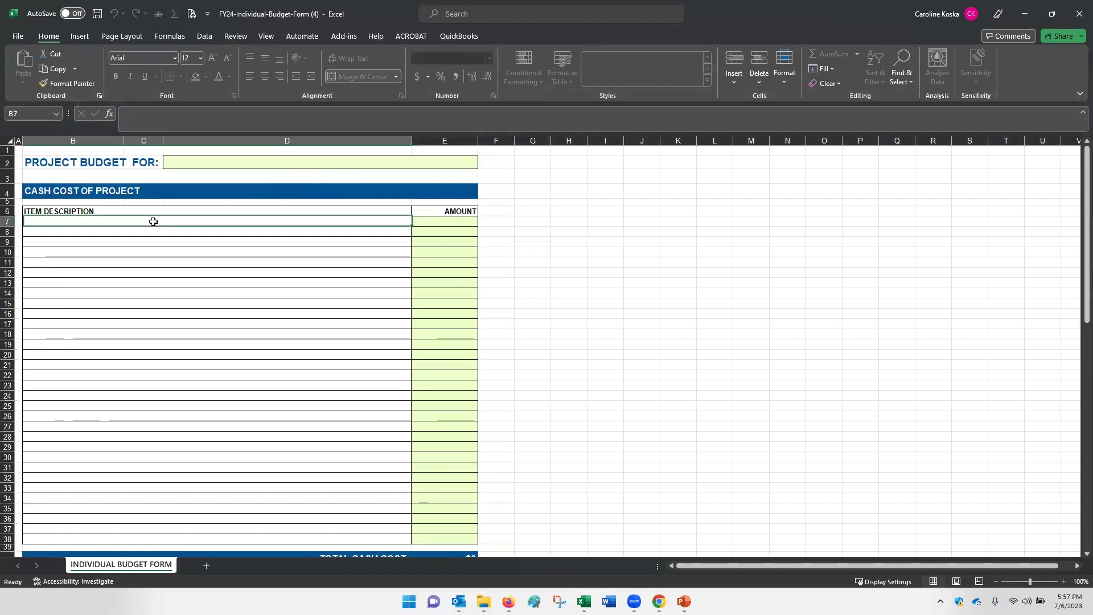
pyautogui.click(104, 232)
pyautogui.write('asf')
pyautogui.press('Return')
pyautogui.write('asf')
pyautogui.click(57, 263)
pyautogui.write('sdgf')
pyautogui.click(50, 283)
pyautogui.write('dfgh')
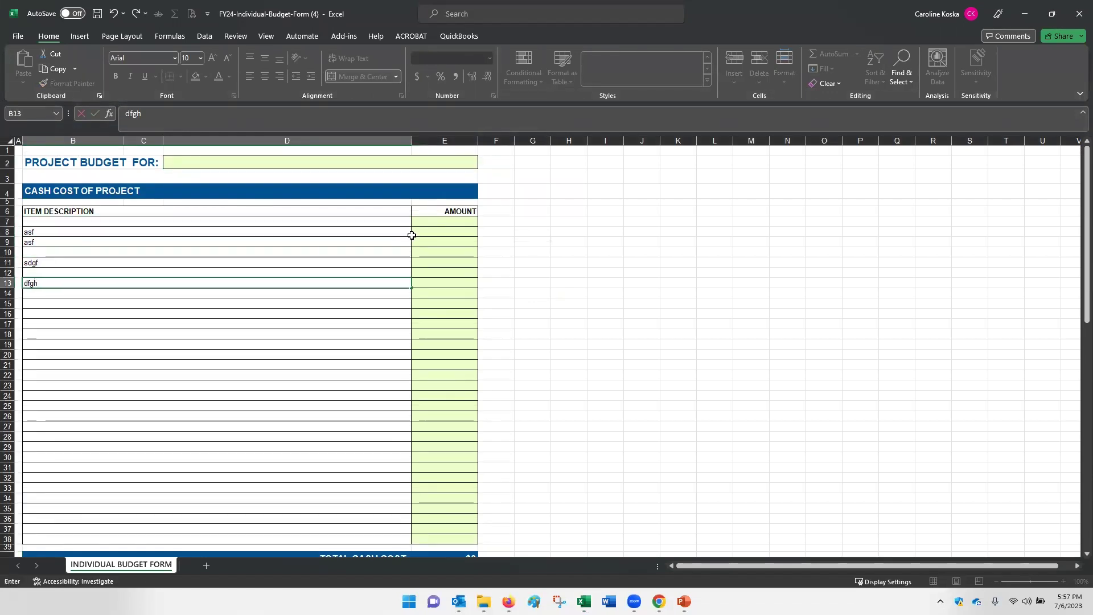
# Step: Enter the cash cost amounts 500, 200 and 1500 in rows 7 to 9 of the Amount column
pyautogui.click(425, 224)
pyautogui.write('500')
pyautogui.press('Return')
pyautogui.write('200')
pyautogui.press('Return')
pyautogui.scroll(-2, 450, 370)
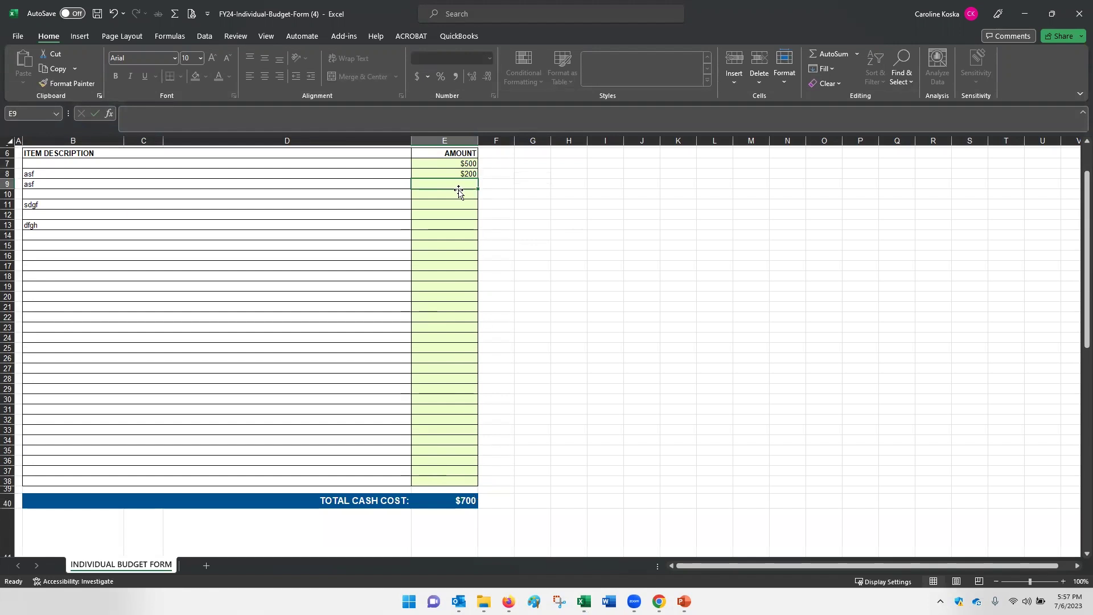
pyautogui.write('1500')
pyautogui.click(439, 267)
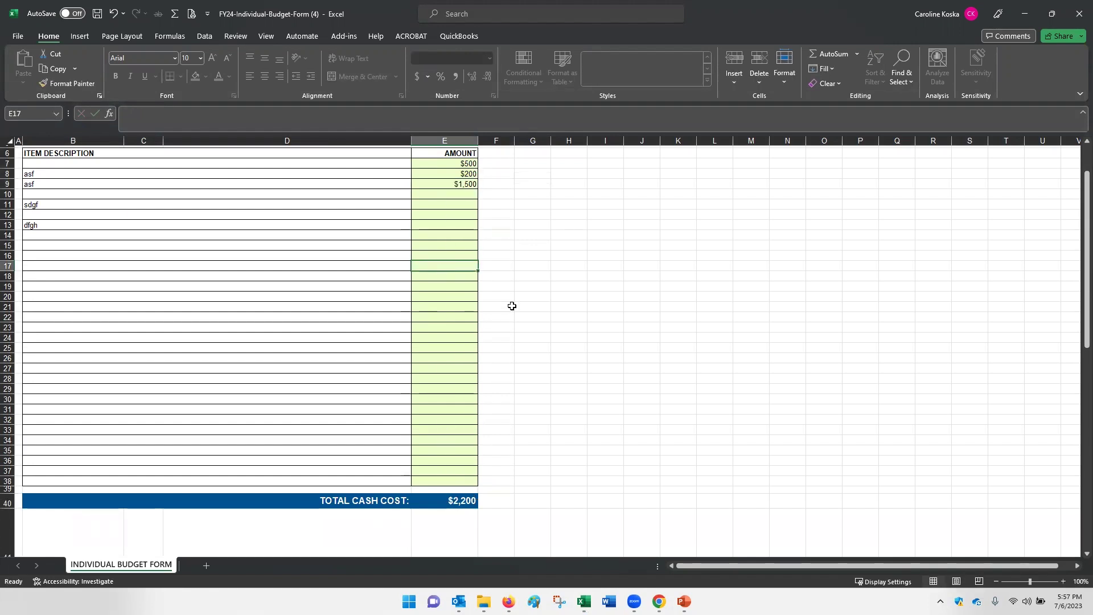
# Step: Set the Amount Requested from SMAC to 2200
pyautogui.scroll(-4, 505, 313)
pyautogui.scroll(-3, 527, 371)
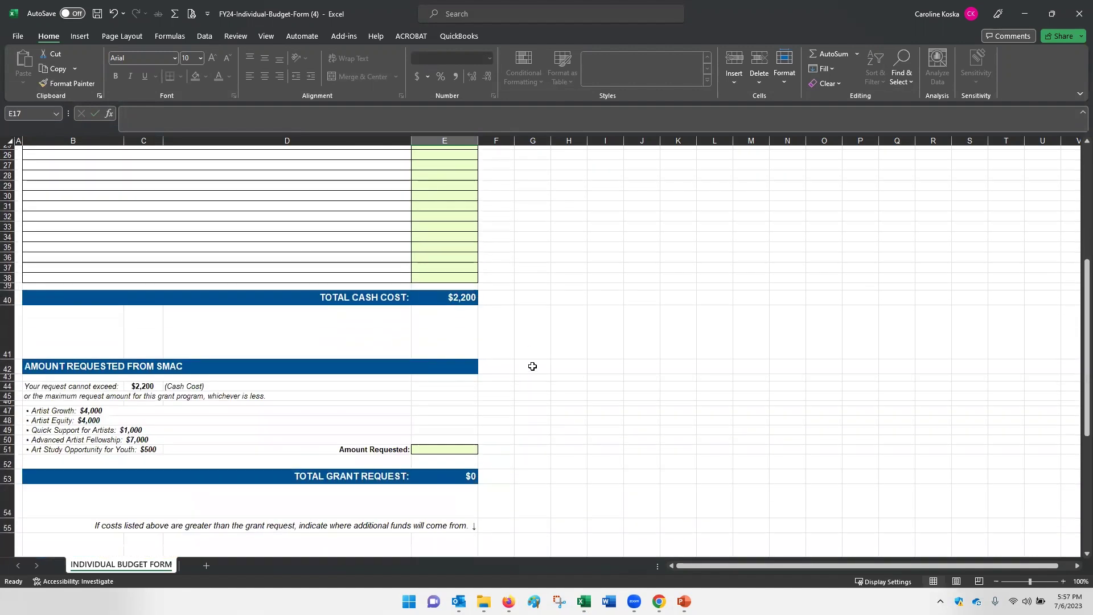
pyautogui.scroll(-1, 546, 363)
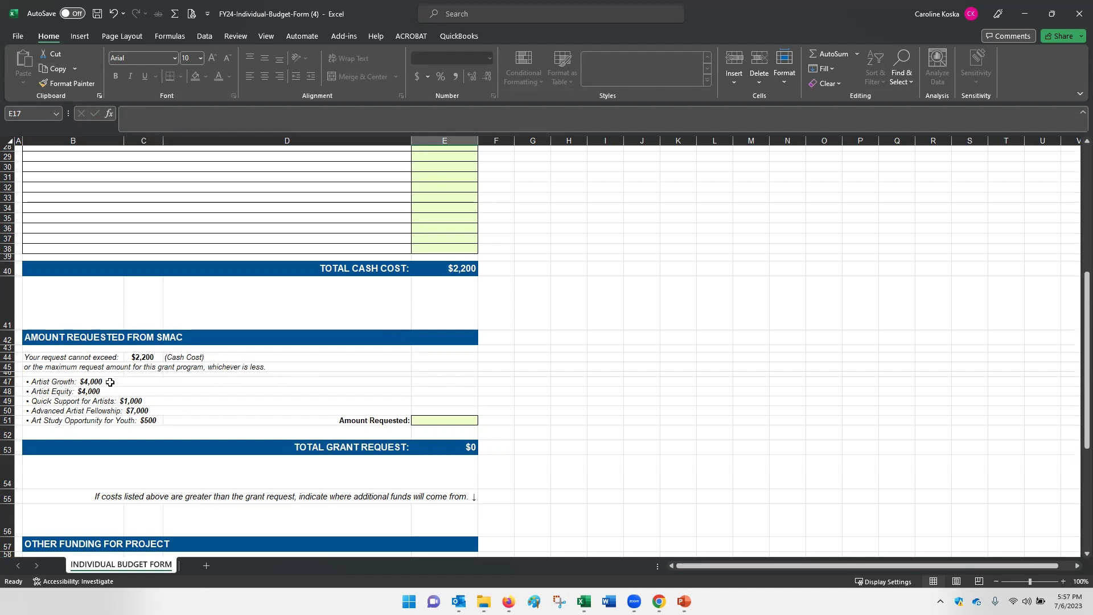
pyautogui.click(422, 422)
pyautogui.write('2200')
pyautogui.click(566, 388)
# Step: Add a cash cost amount of 3000 in row 10 of the Cash Cost of Project table
pyautogui.scroll(10, 566, 388)
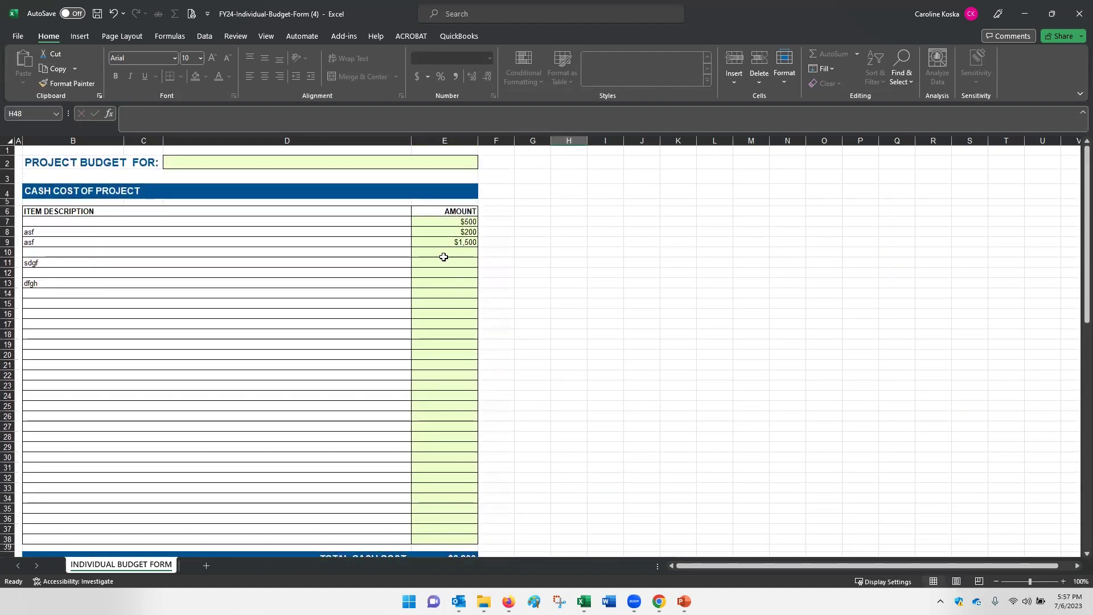
pyautogui.click(444, 252)
pyautogui.write('3000')
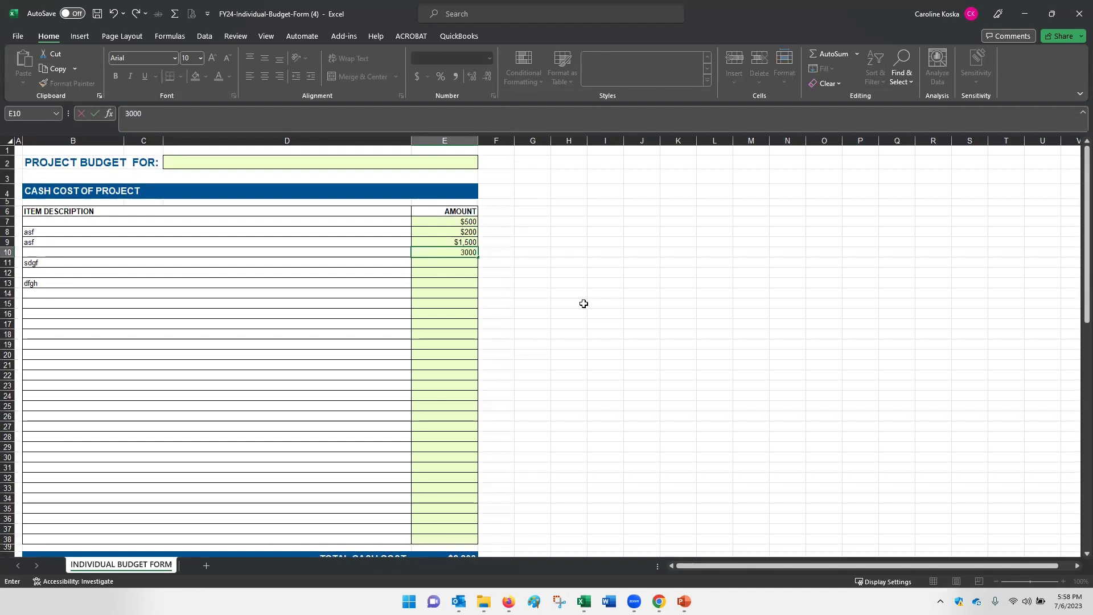
pyautogui.click(583, 304)
# Step: Set the Amount Requested to 4000, the Artist Growth program's maximum
pyautogui.scroll(-7, 583, 303)
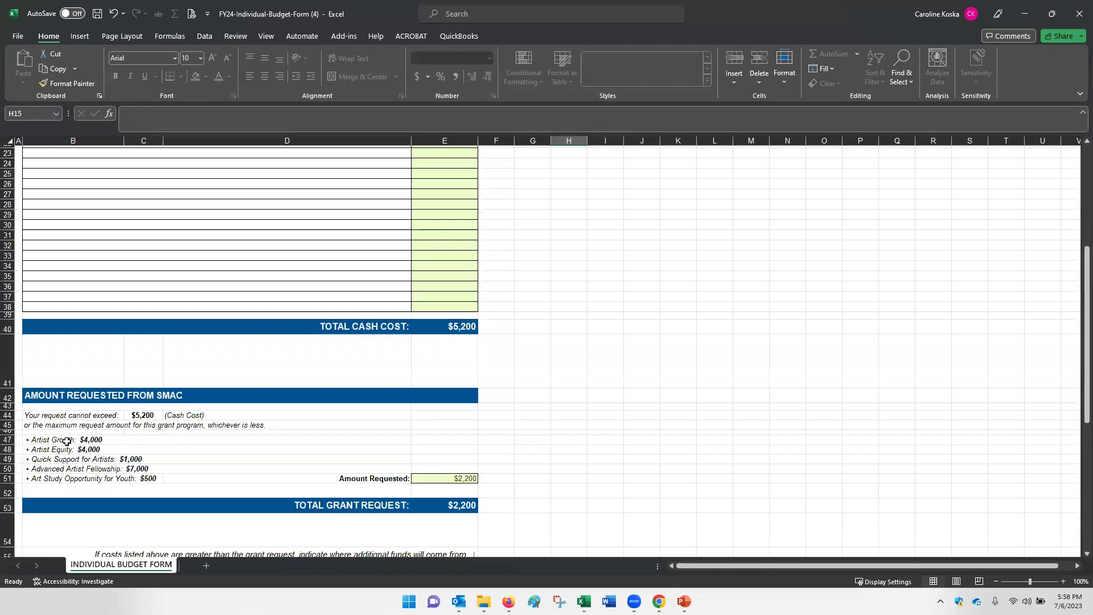
pyautogui.click(431, 479)
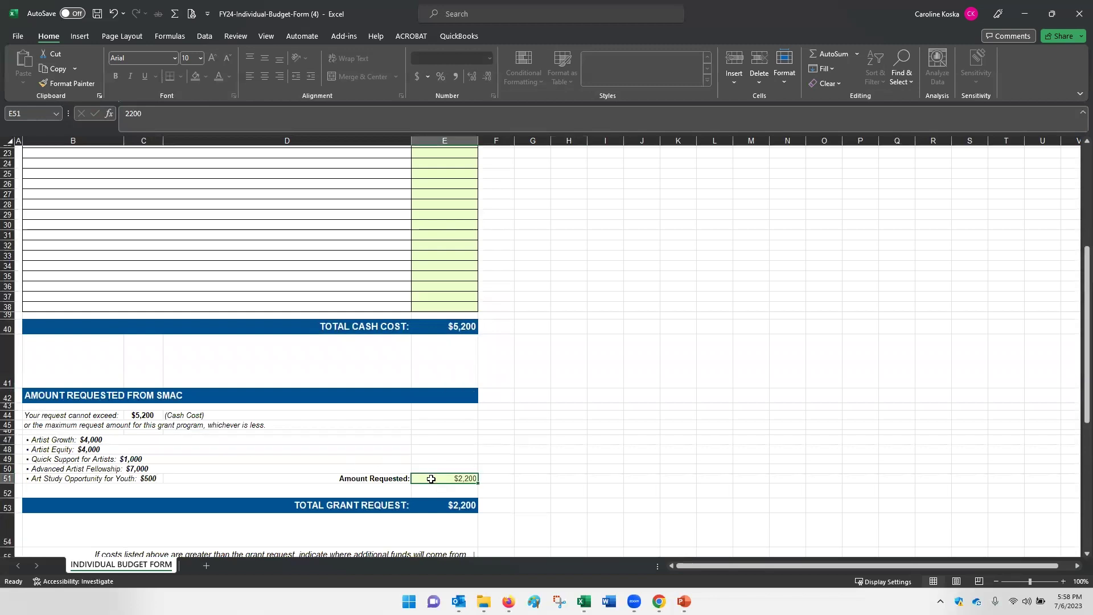
pyautogui.write('4000')
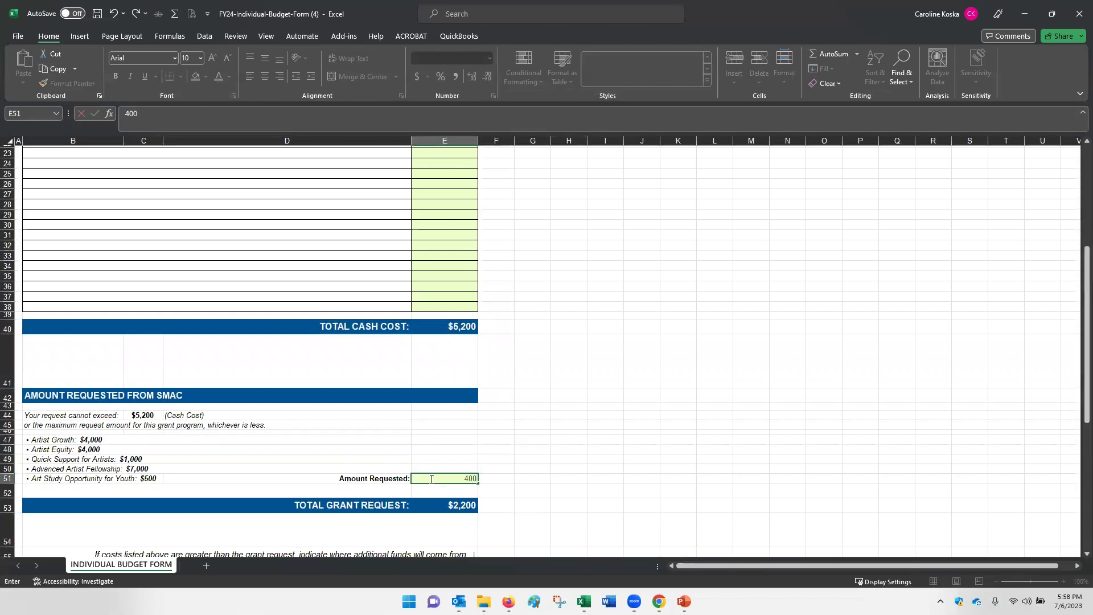
pyautogui.click(560, 455)
# Step: Examine the Other Funding for Project table's item description and amount cells for listing additional funds
pyautogui.scroll(-4, 559, 450)
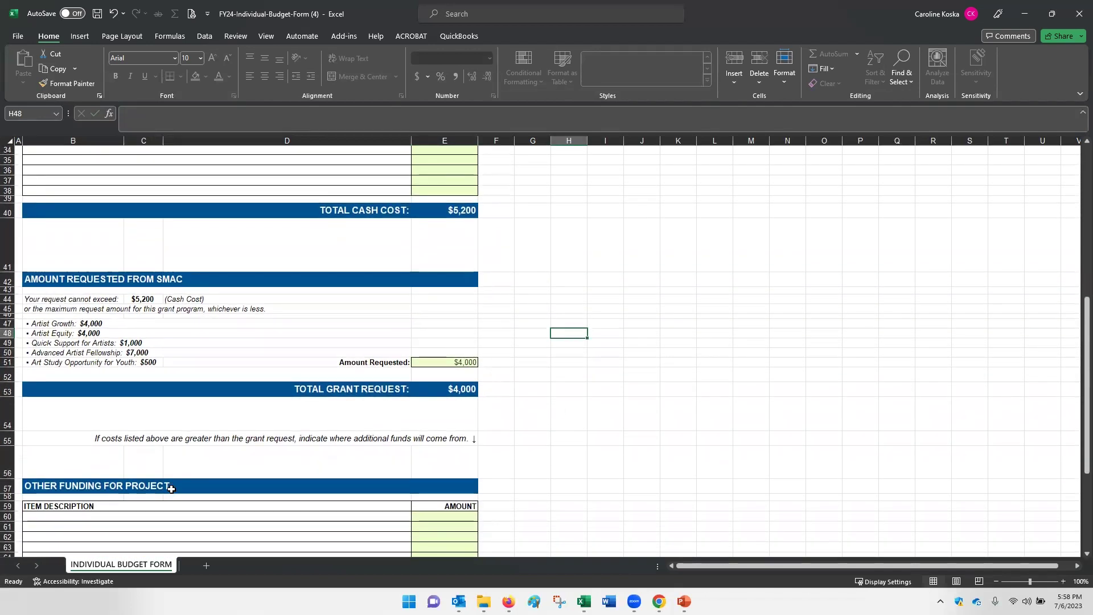
pyautogui.scroll(-1, 171, 489)
pyautogui.click(122, 488)
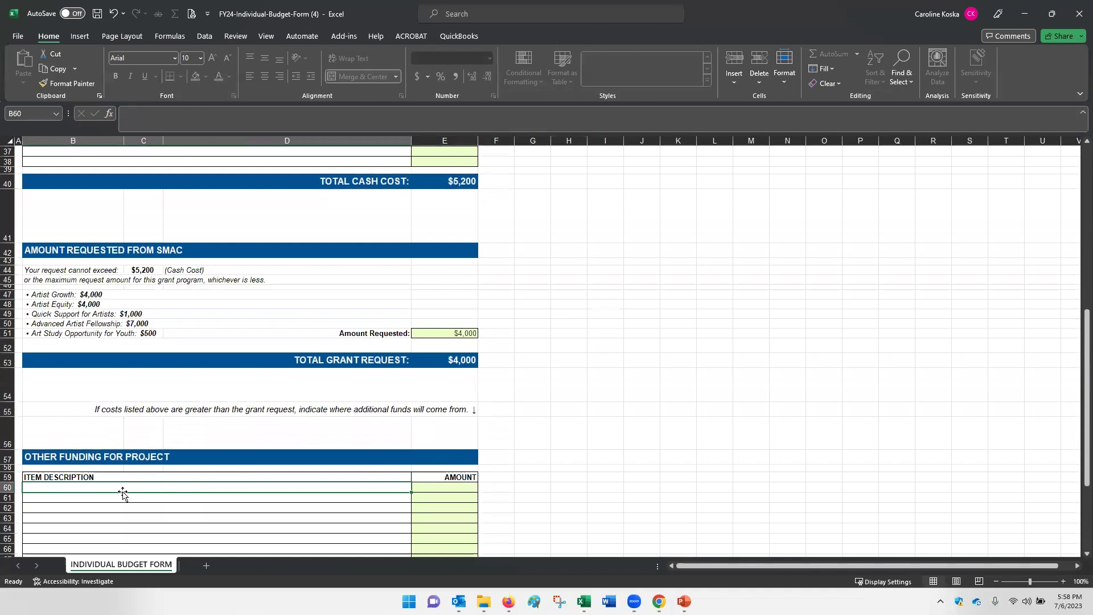
pyautogui.click(447, 490)
pyautogui.click(314, 489)
pyautogui.click(444, 488)
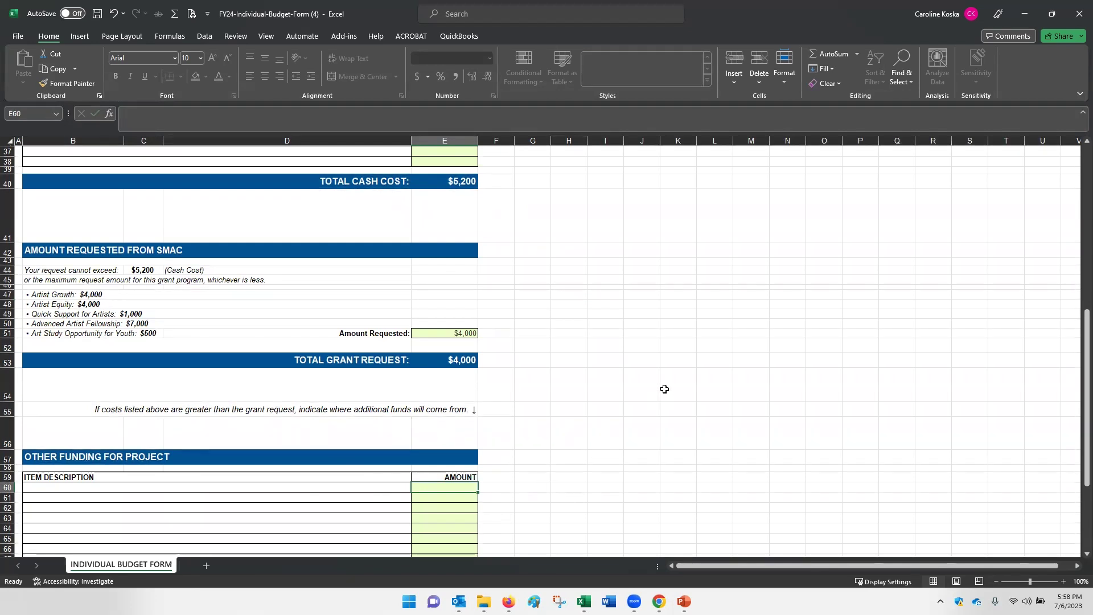
pyautogui.scroll(12, 652, 391)
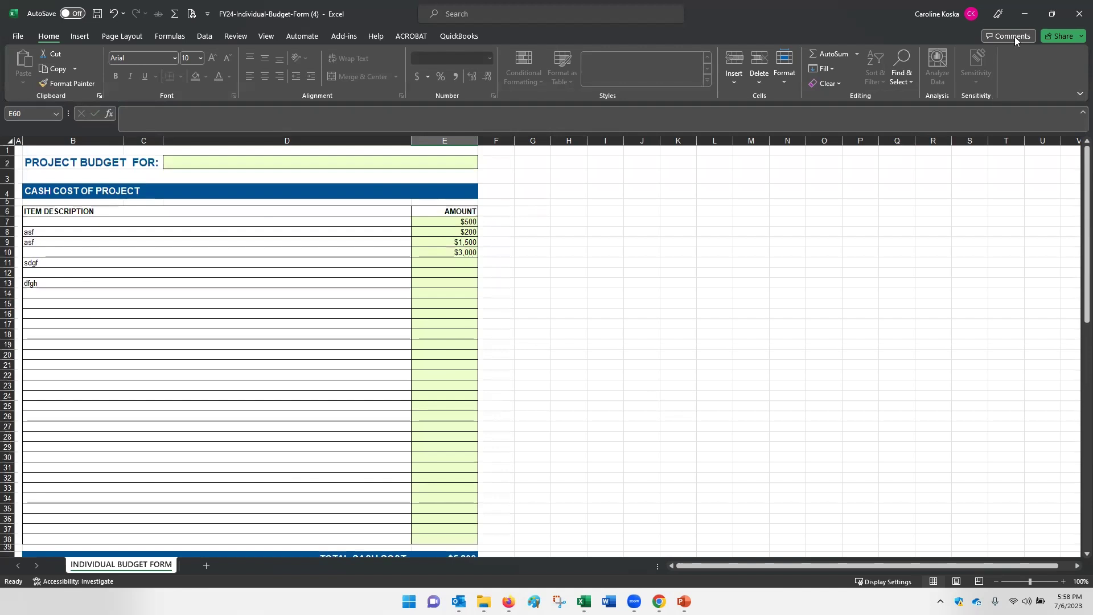
# Step: Switch from the budget workbook back to the grant application and review the Art-Related Experience, Folk/Traditional Art and Artist Website questions
pyautogui.click(1025, 15)
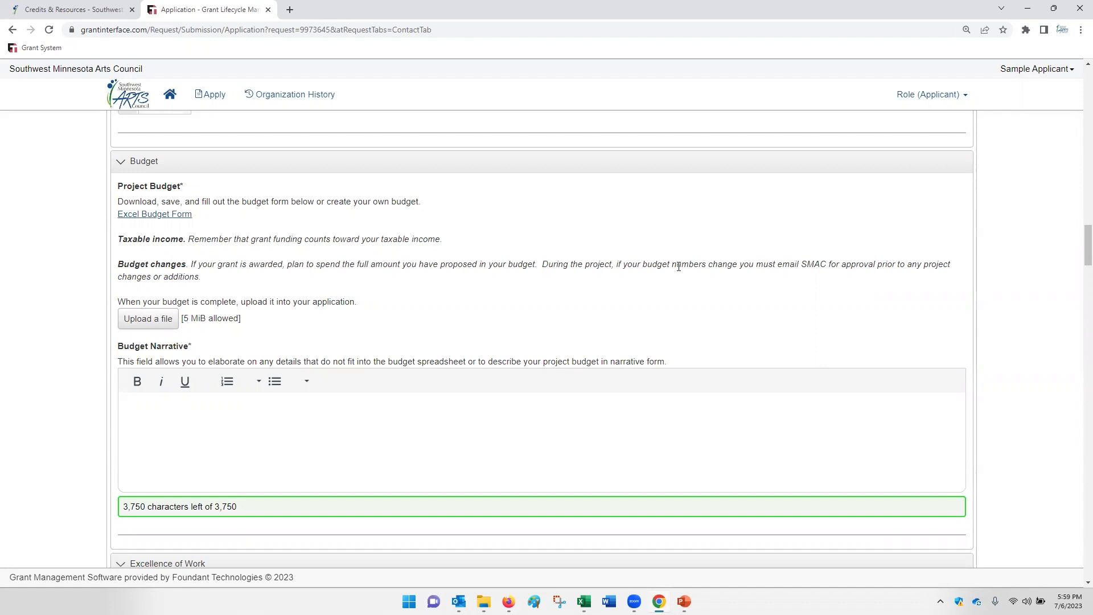
pyautogui.scroll(-8, 679, 266)
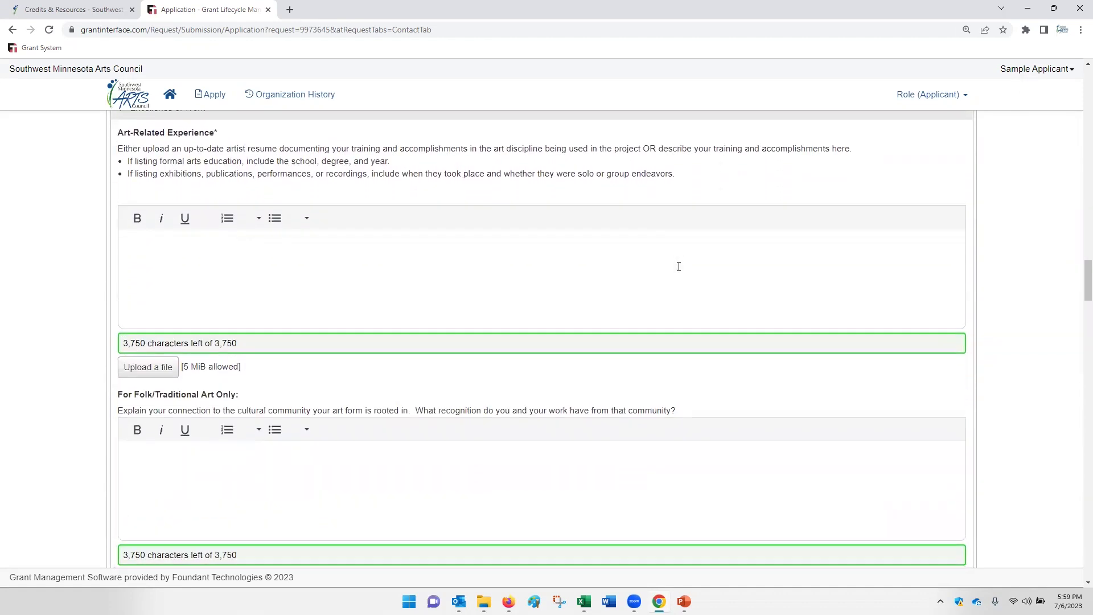
pyautogui.scroll(1, 678, 267)
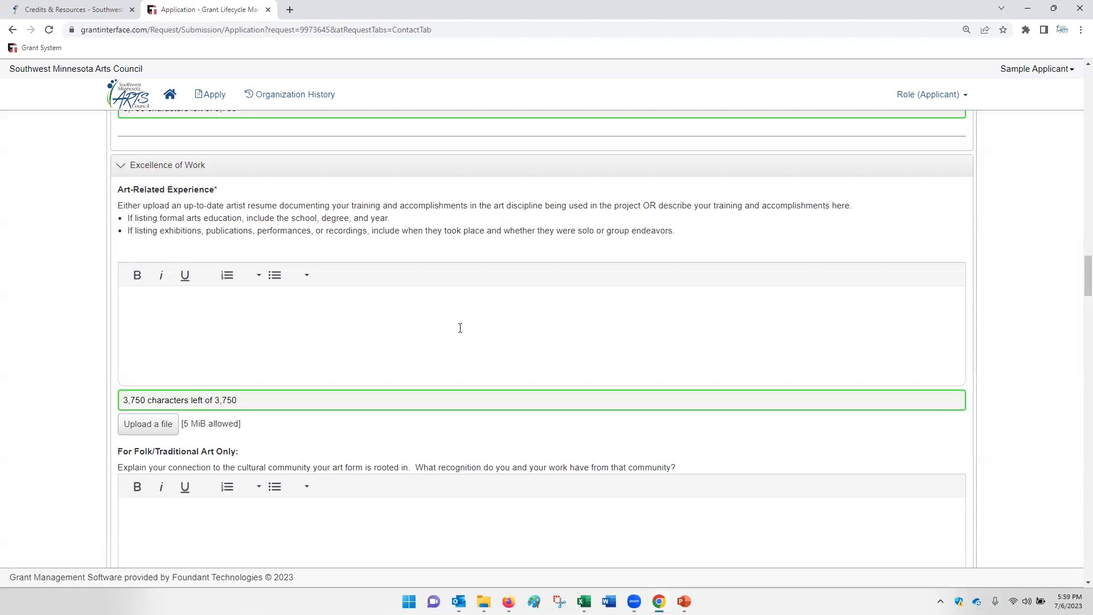
pyautogui.scroll(-3, 489, 307)
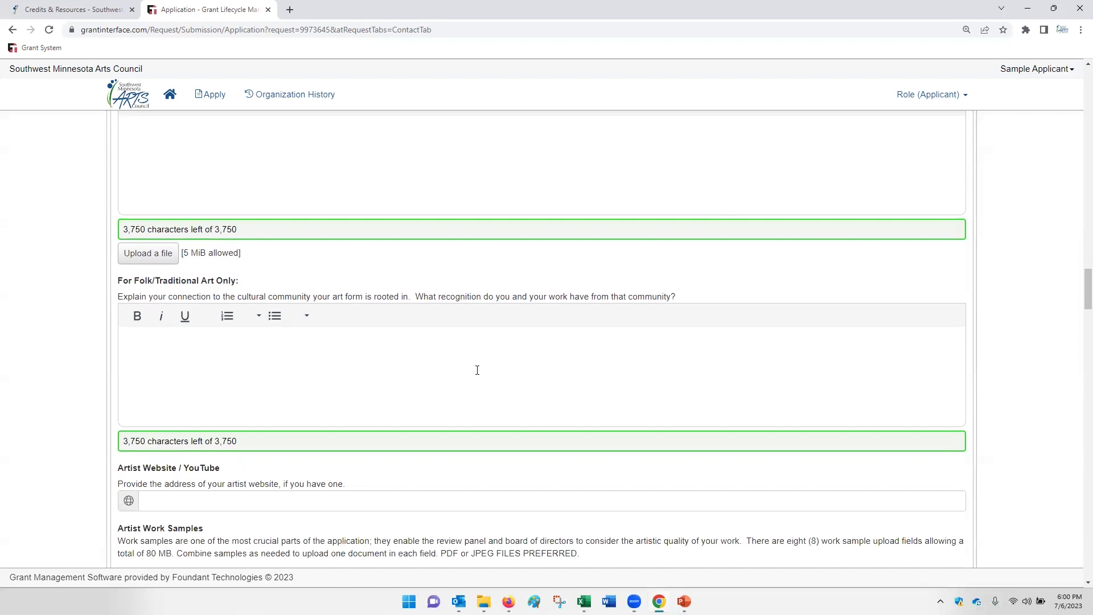
pyautogui.scroll(-5, 706, 331)
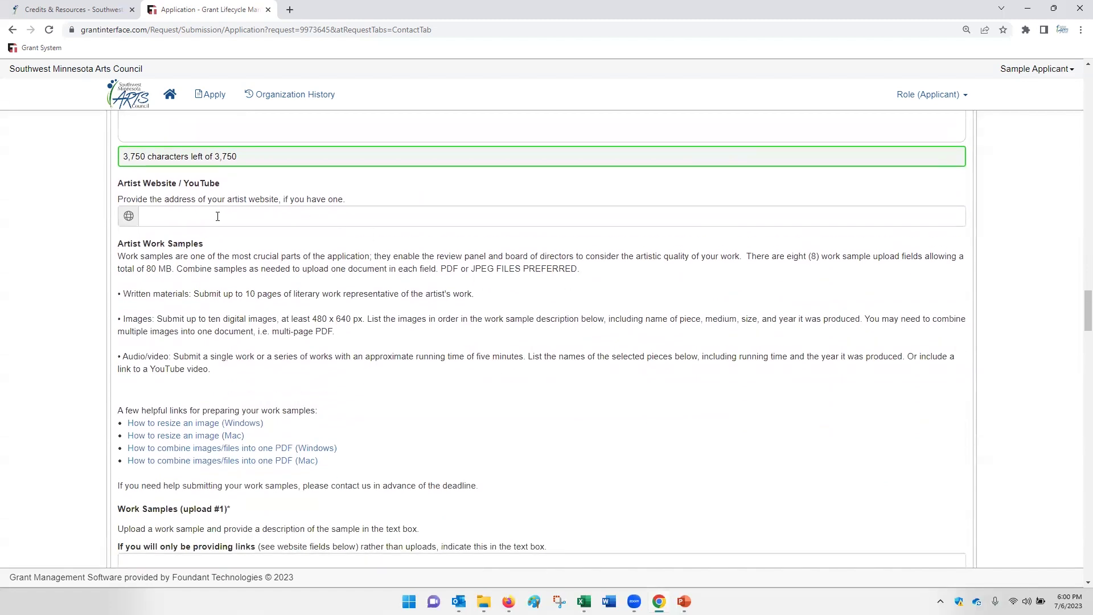
# Step: Review the Artist Work Samples instructions and the work sample upload fields with their description boxes
pyautogui.scroll(-1, 528, 239)
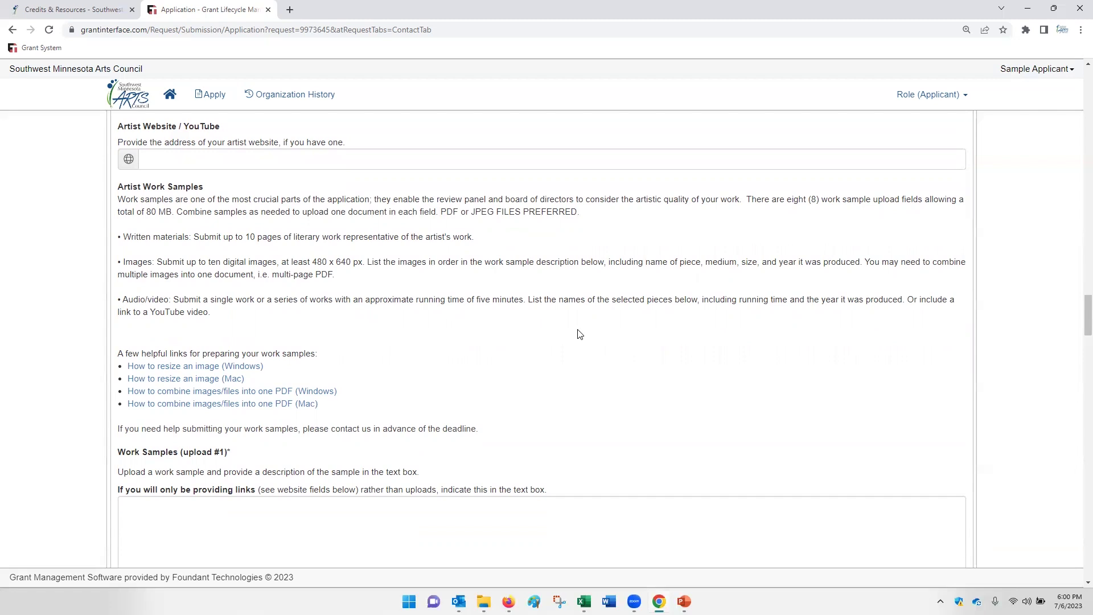
pyautogui.scroll(-3, 720, 334)
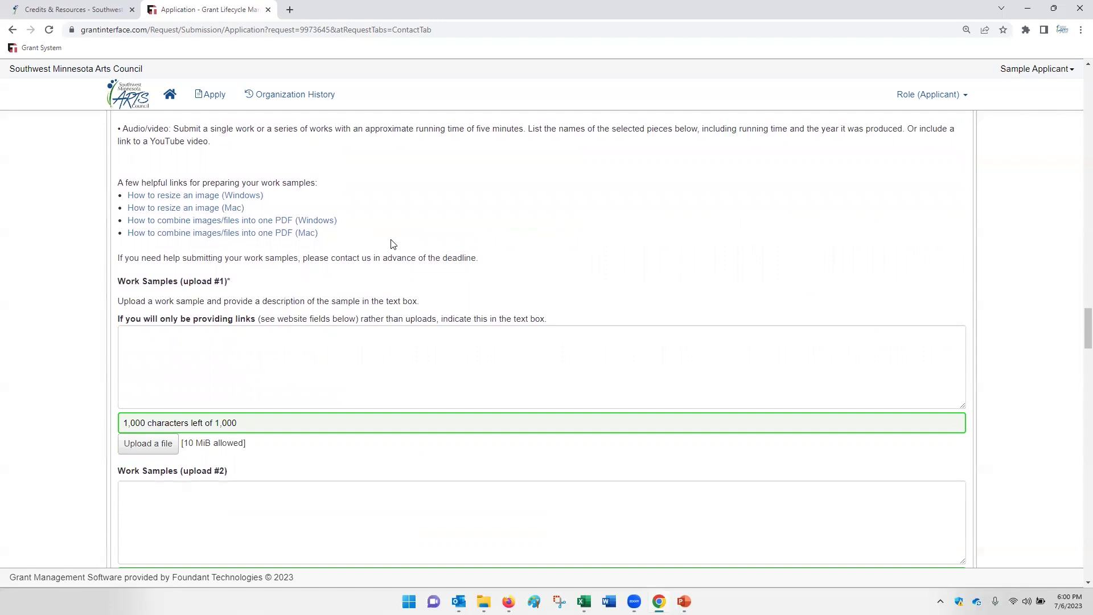
pyautogui.scroll(-3, 688, 189)
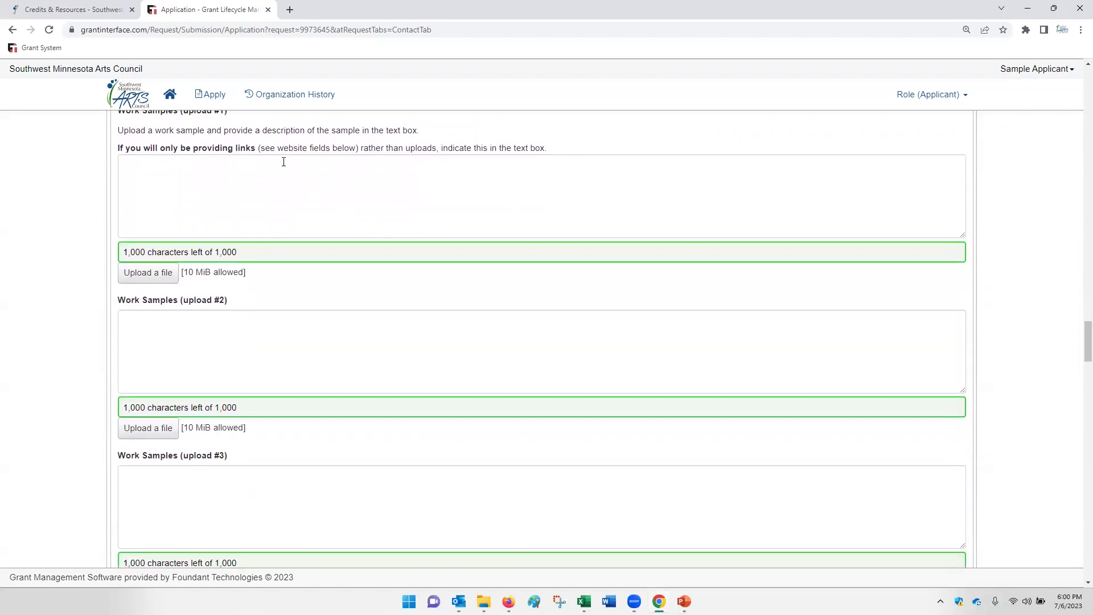
pyautogui.scroll(1, 287, 190)
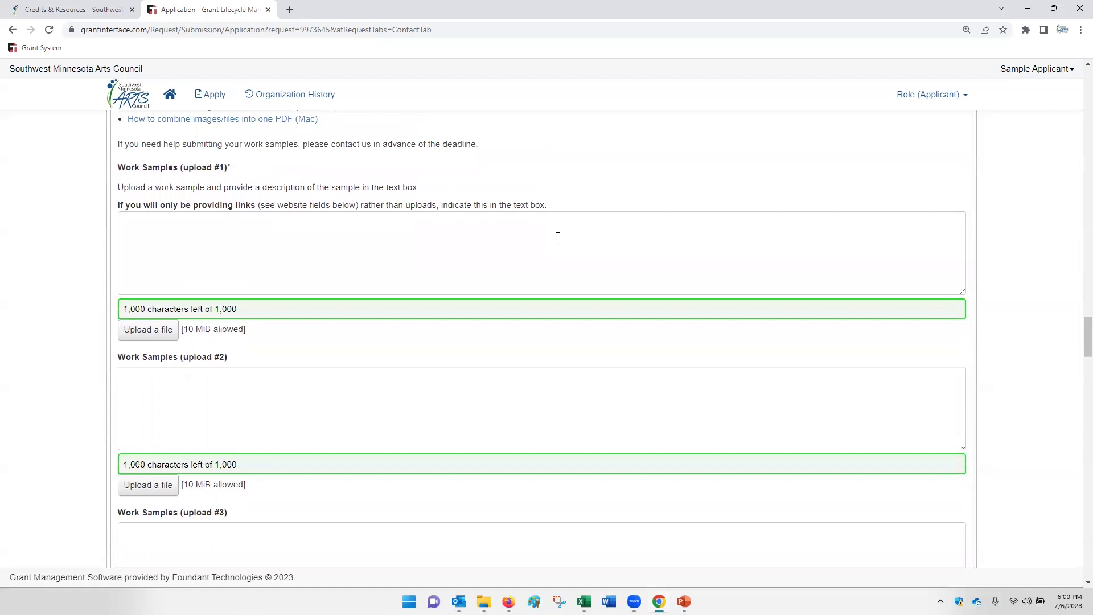
pyautogui.scroll(-10, 558, 237)
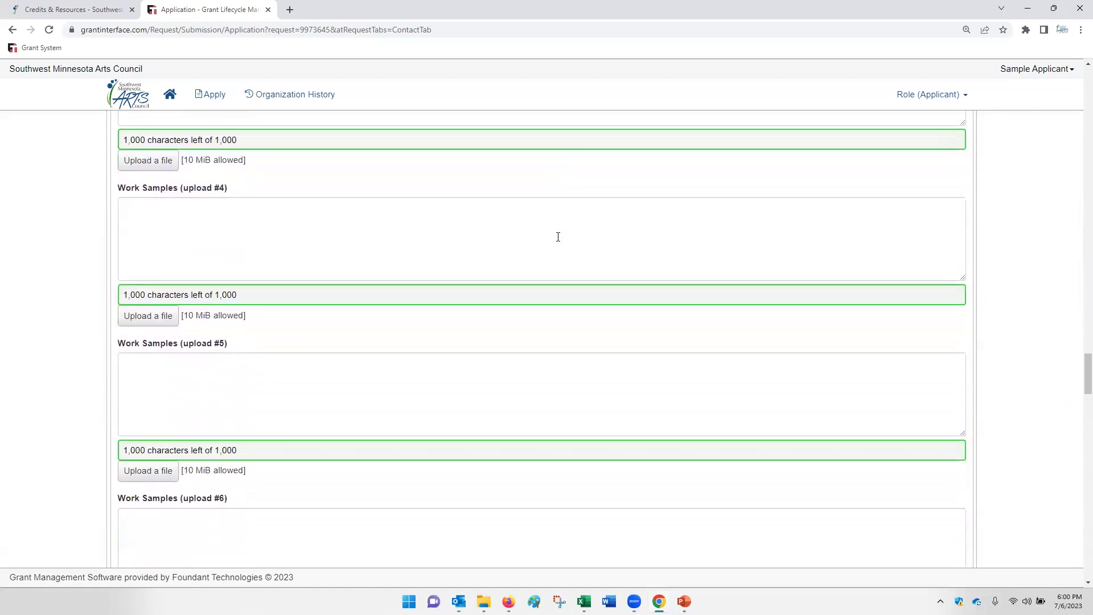
pyautogui.scroll(-12, 558, 239)
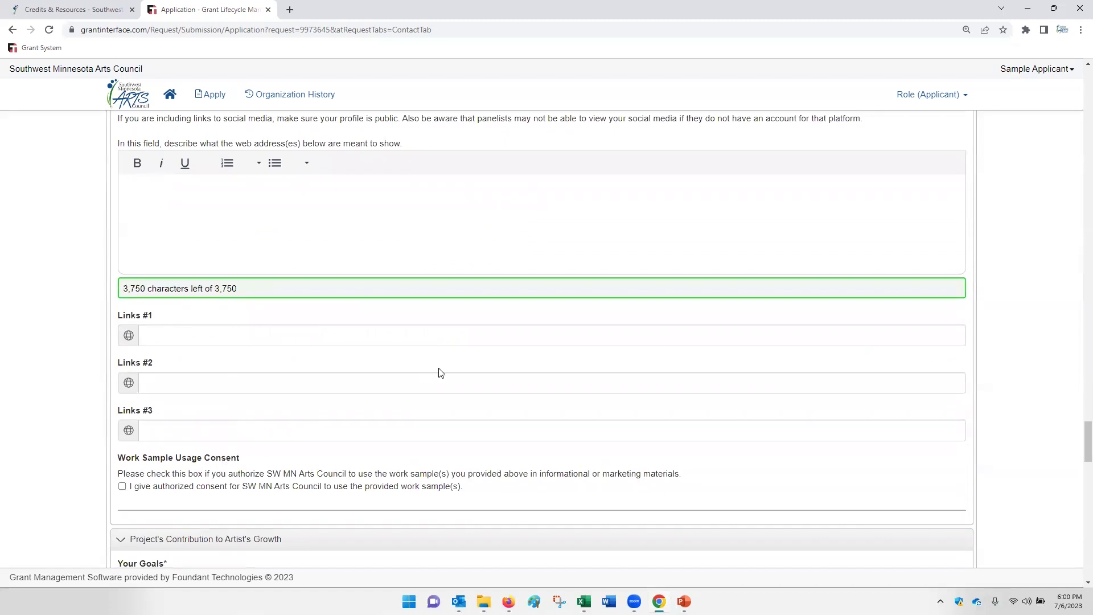
# Step: Examine the Link Descriptions field, the three link fields and the Work Sample Usage Consent option
pyautogui.scroll(2, 440, 369)
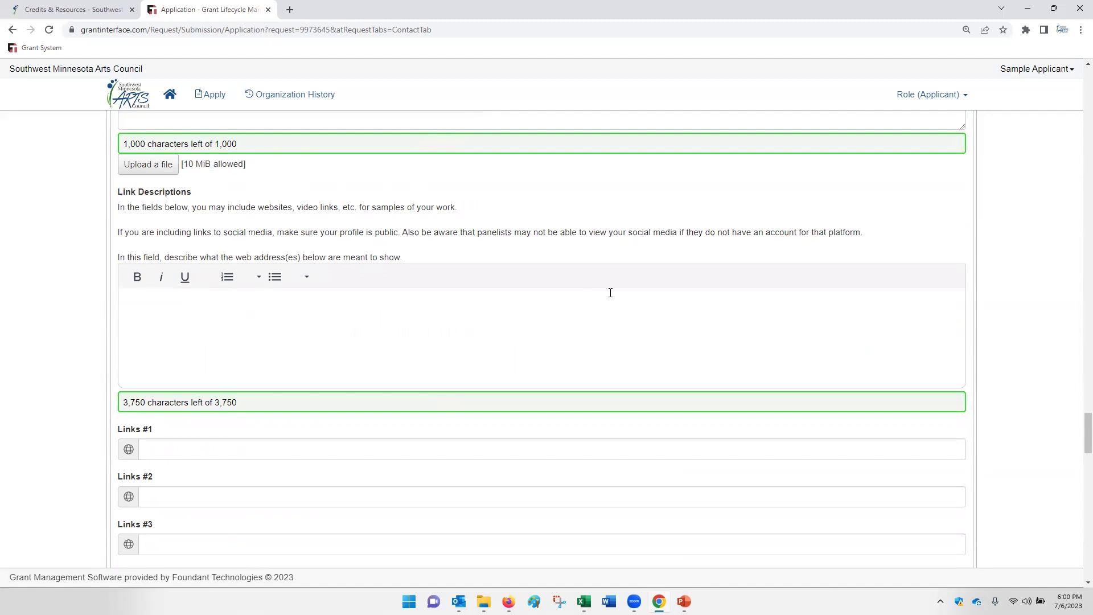
pyautogui.scroll(-5, 611, 292)
pyautogui.scroll(2, 610, 293)
pyautogui.scroll(2, 610, 293)
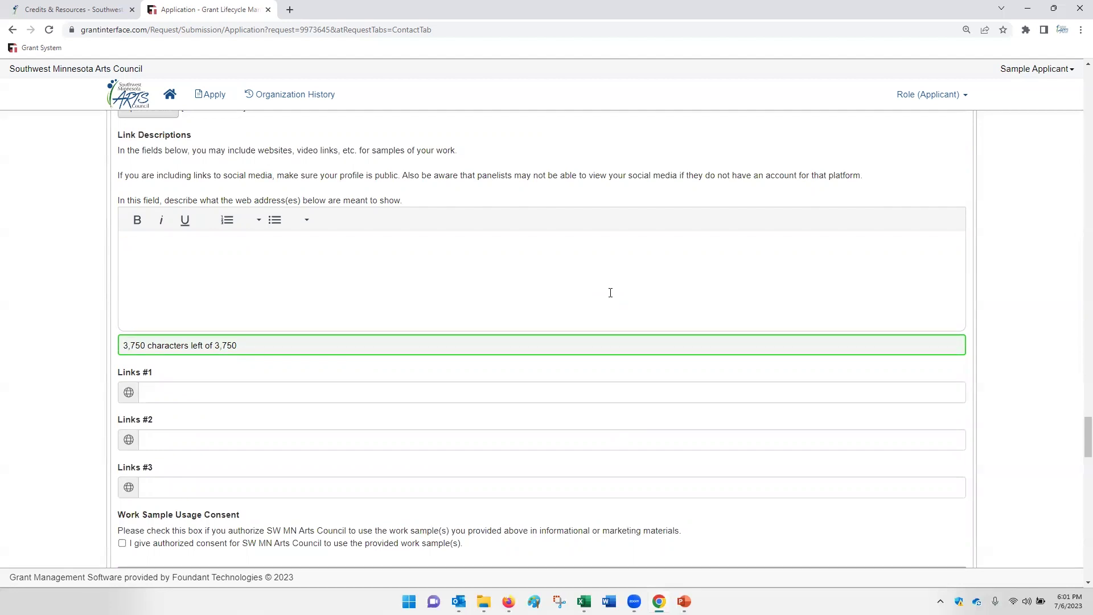
pyautogui.scroll(-7, 682, 247)
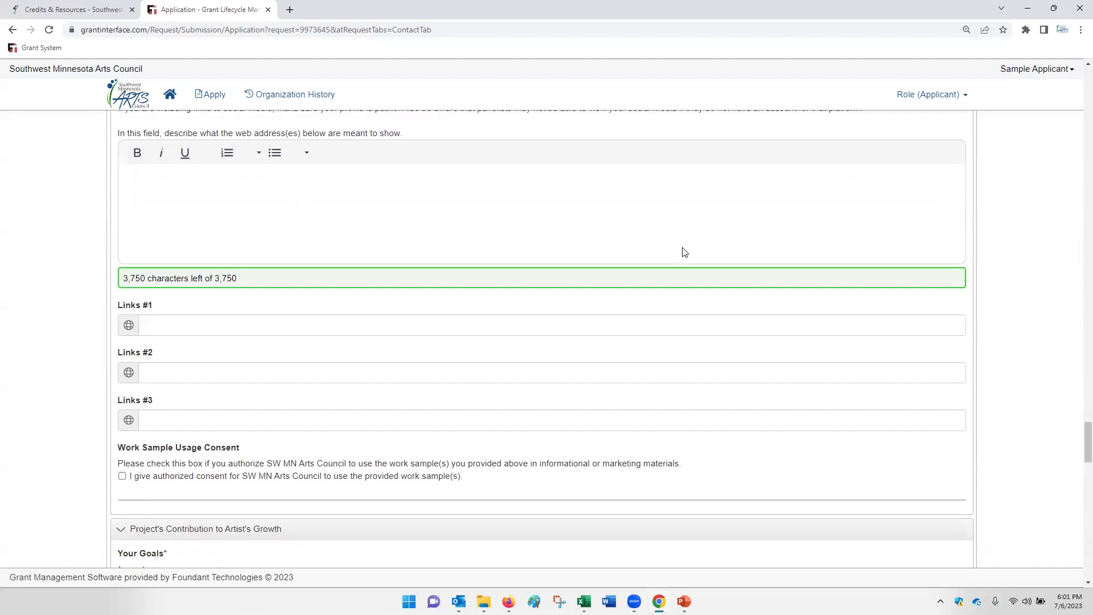
# Step: Review the Your Goals question on artist growth and the Data Collection questions on characteristics, participating artists and audience
pyautogui.scroll(-1, 684, 249)
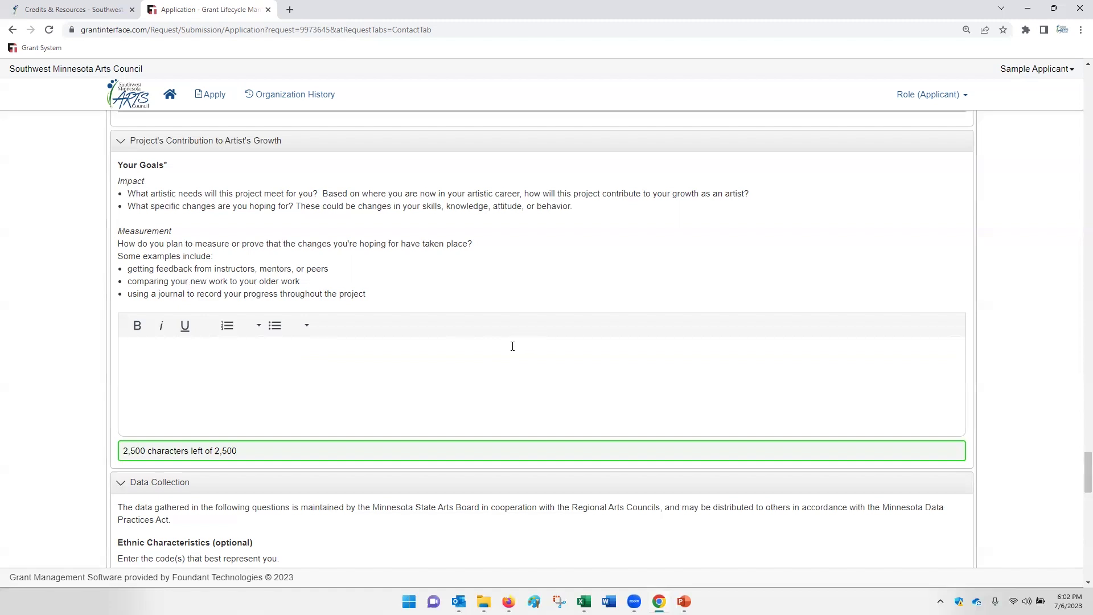
pyautogui.scroll(-4, 515, 348)
pyautogui.scroll(-2, 513, 348)
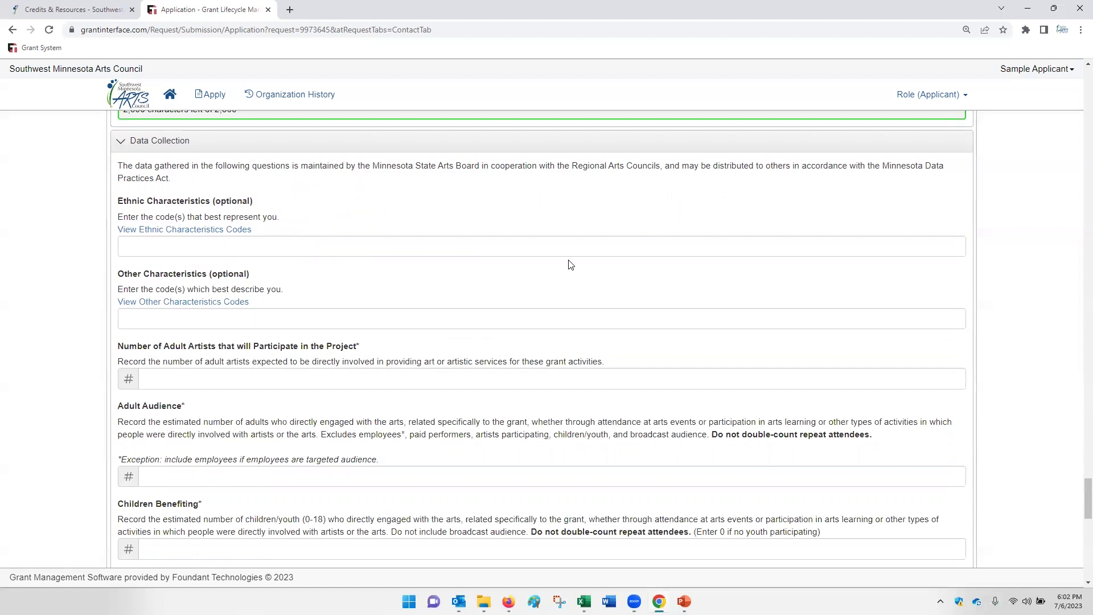
pyautogui.scroll(-3, 587, 212)
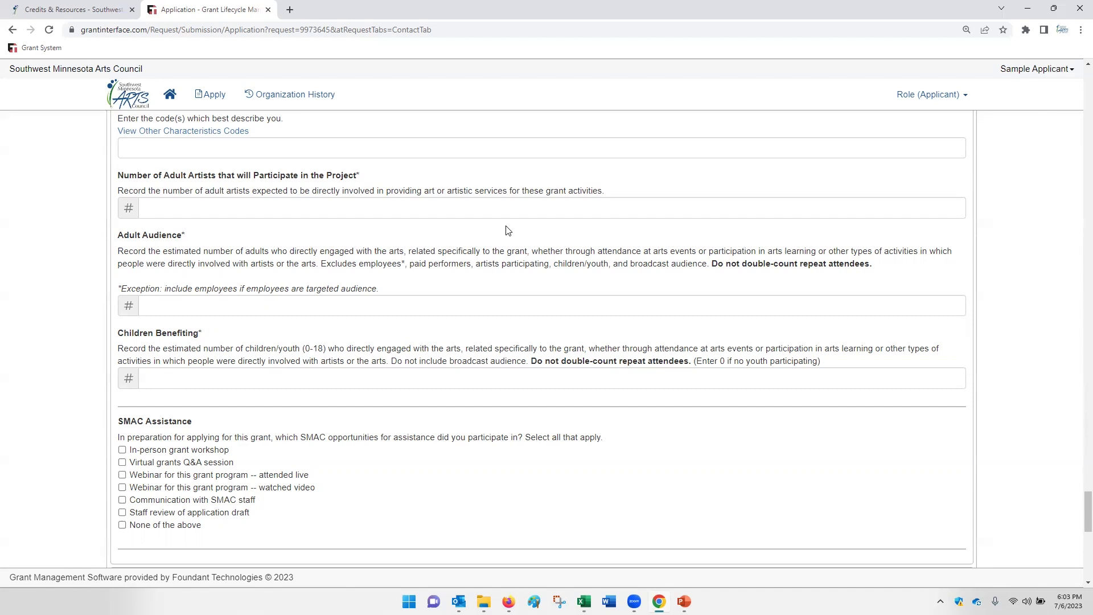
# Step: Review the SMAC Assistance options and the Certification and Electronic Signature section through to the end of the application
pyautogui.scroll(-4, 508, 230)
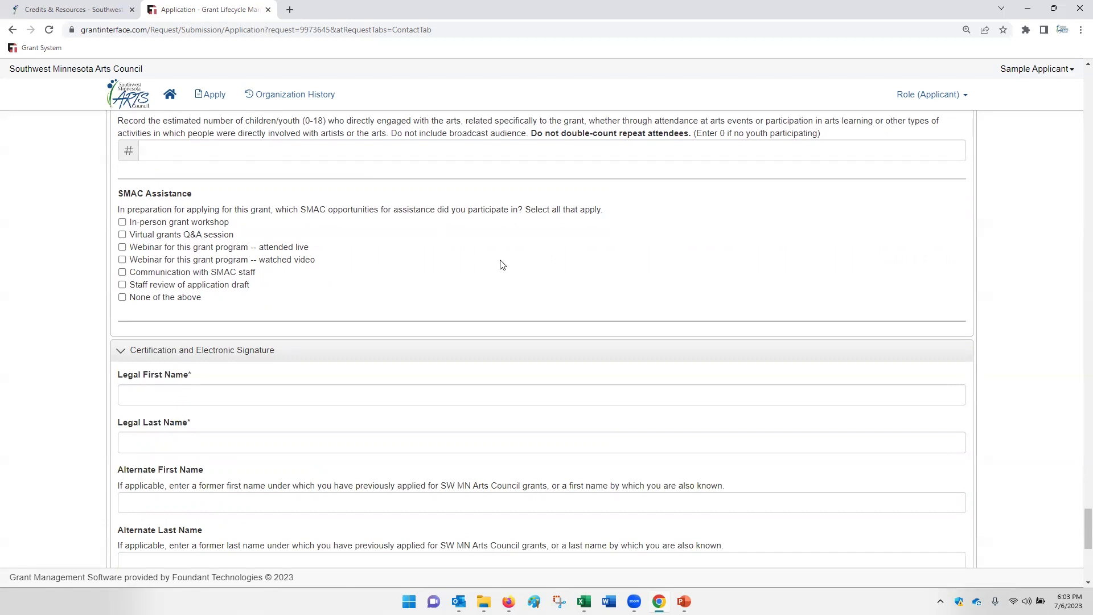
pyautogui.scroll(-1, 501, 265)
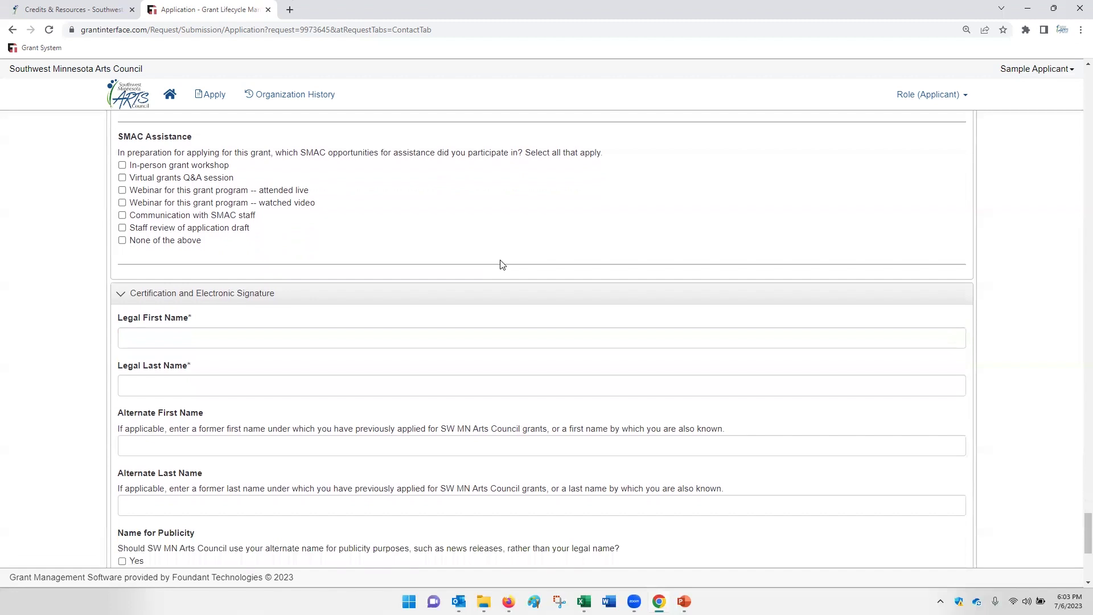
pyautogui.scroll(-3, 501, 264)
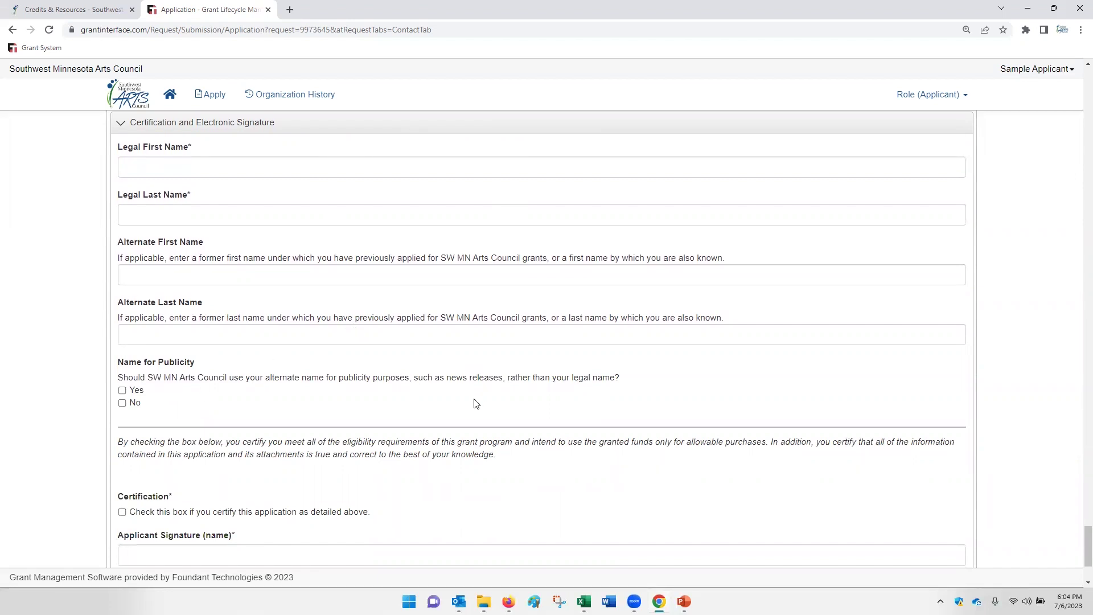
pyautogui.scroll(-2, 476, 404)
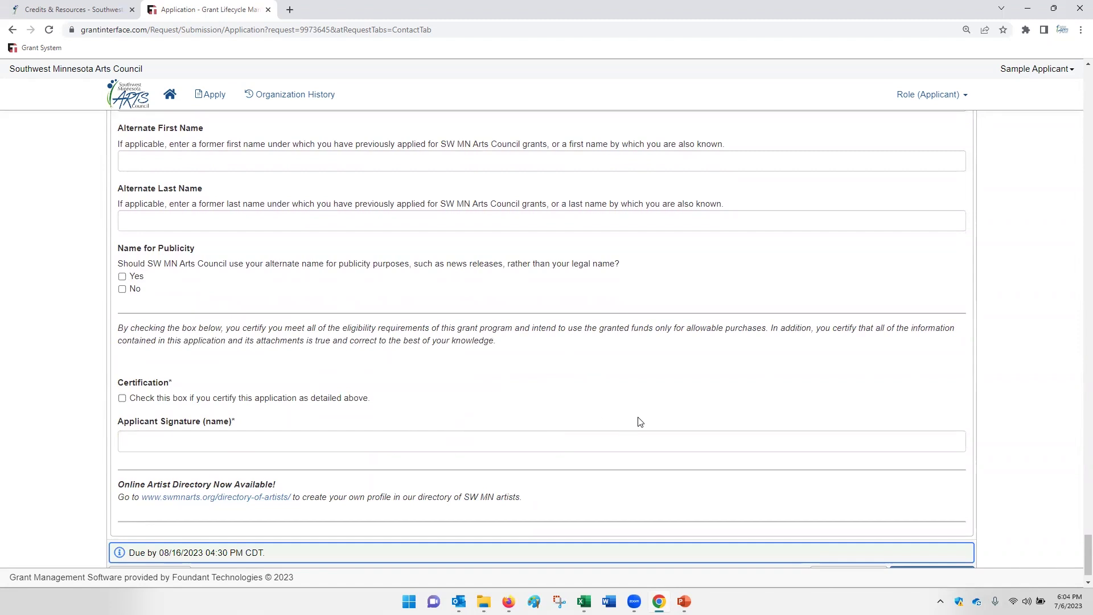
pyautogui.scroll(-1, 677, 405)
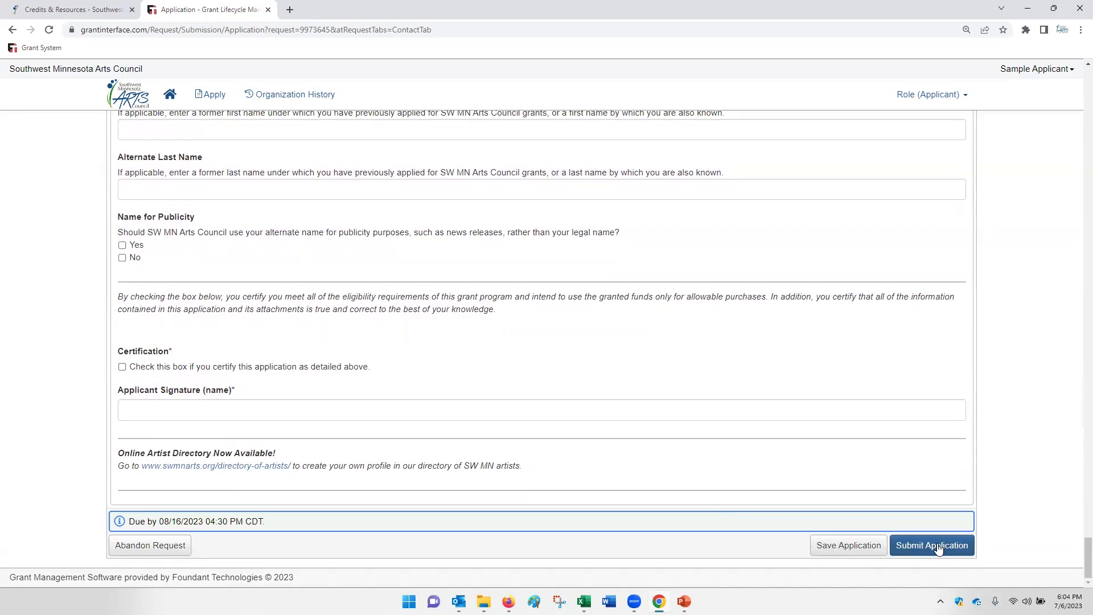
# Step: Save the application without submitting it and return to the Applicant Dashboard to view the active requests
pyautogui.click(825, 548)
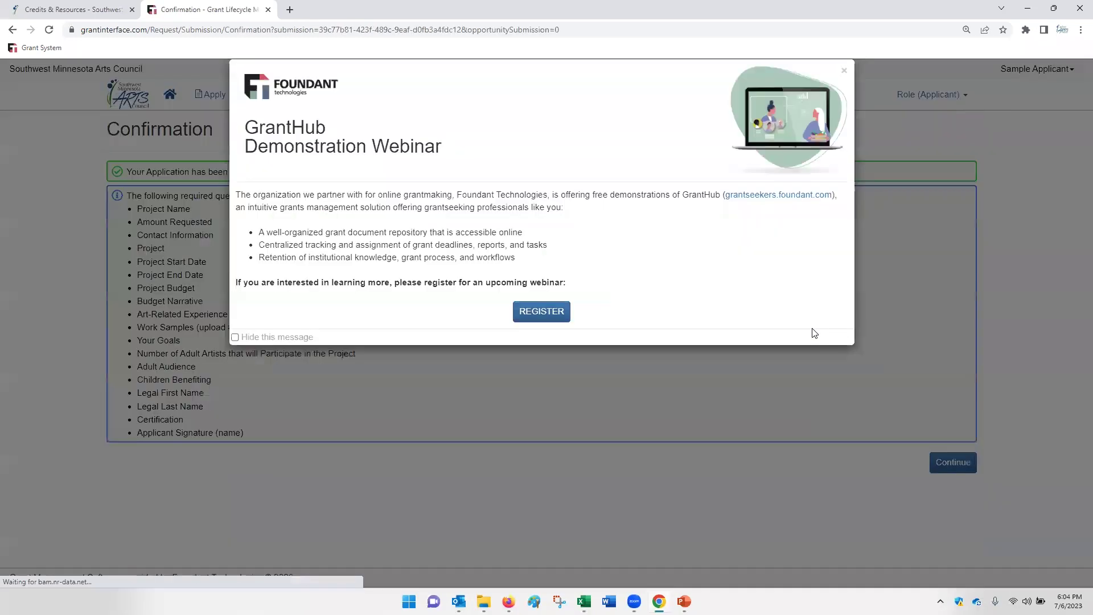
pyautogui.click(845, 72)
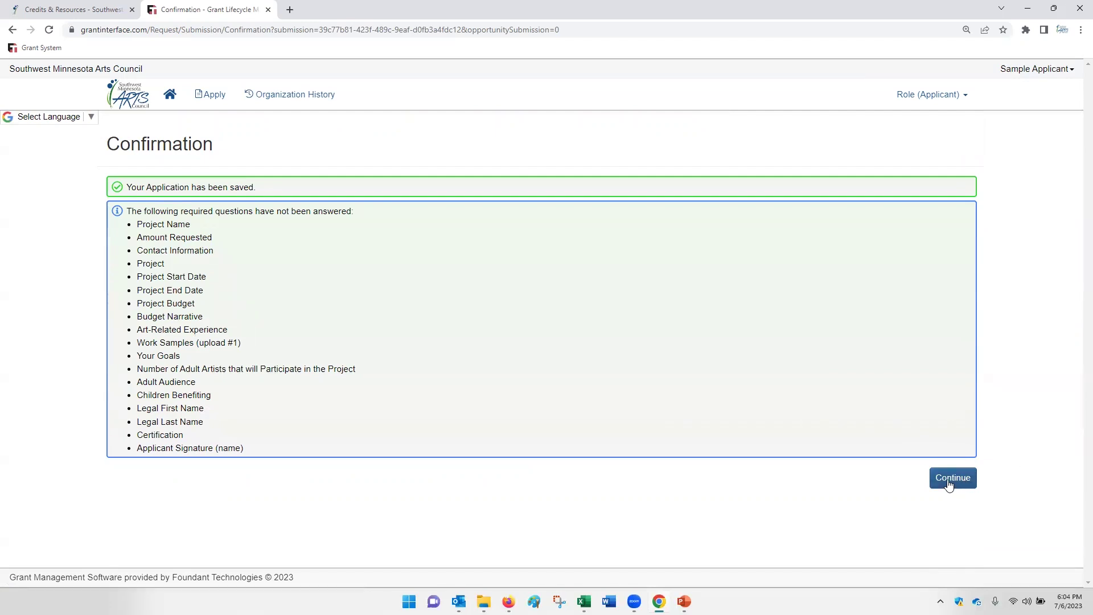
pyautogui.click(170, 96)
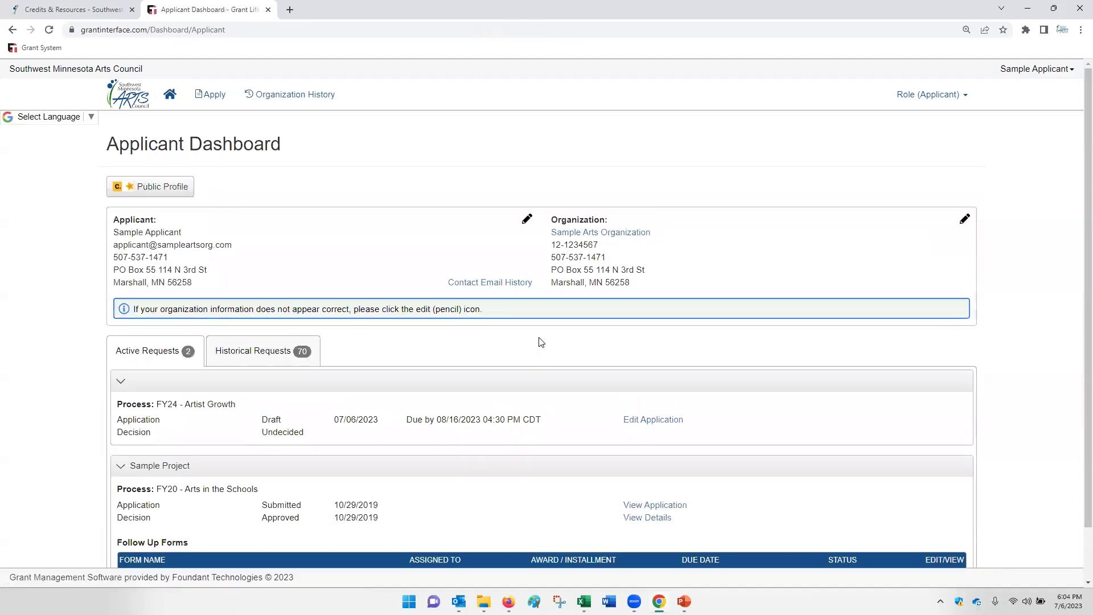
pyautogui.scroll(-2, 541, 342)
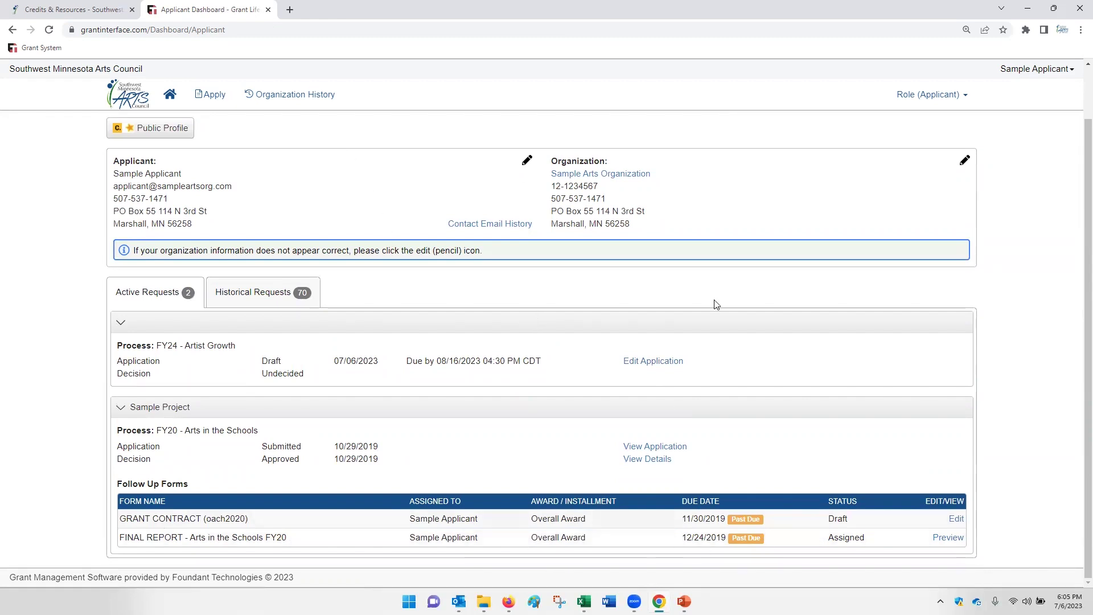
# Step: Switch to the PowerPoint presentation's Questions slide
pyautogui.click(684, 601)
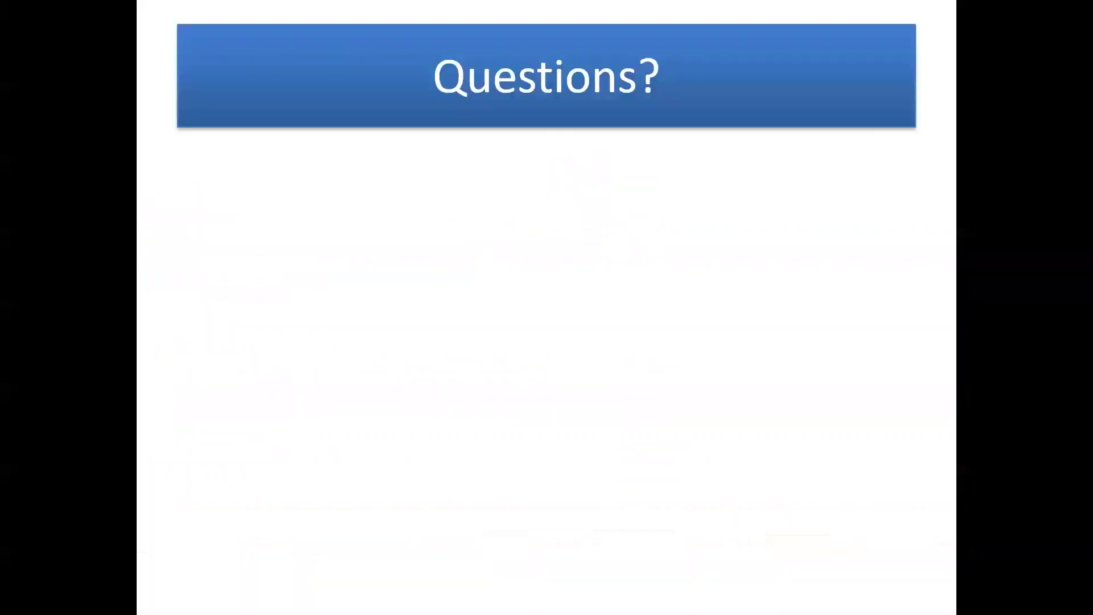